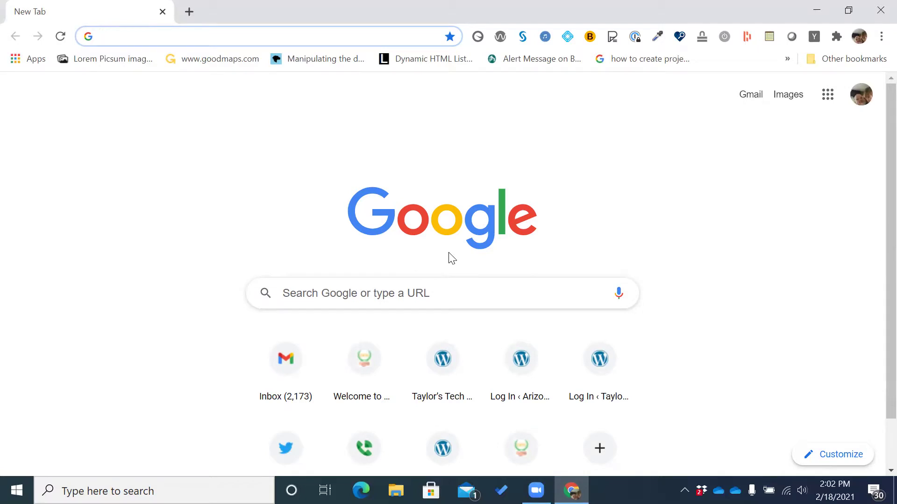
# - Open the REAPER download page at reaper.fm/download.php
pyautogui.write('reaper')
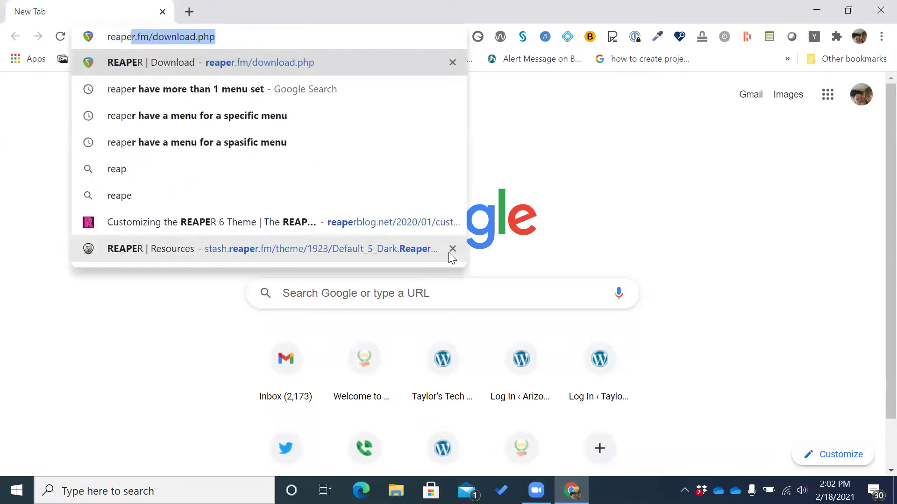
pyautogui.write('.fm')
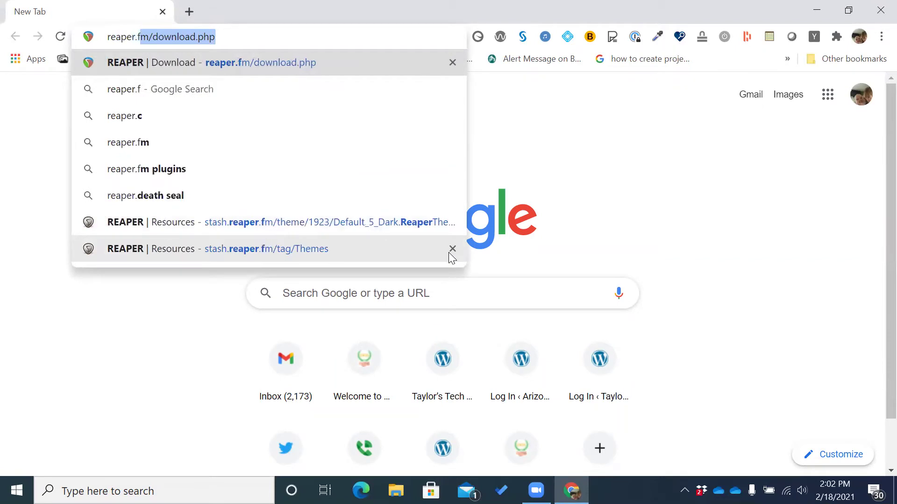
pyautogui.write('/')
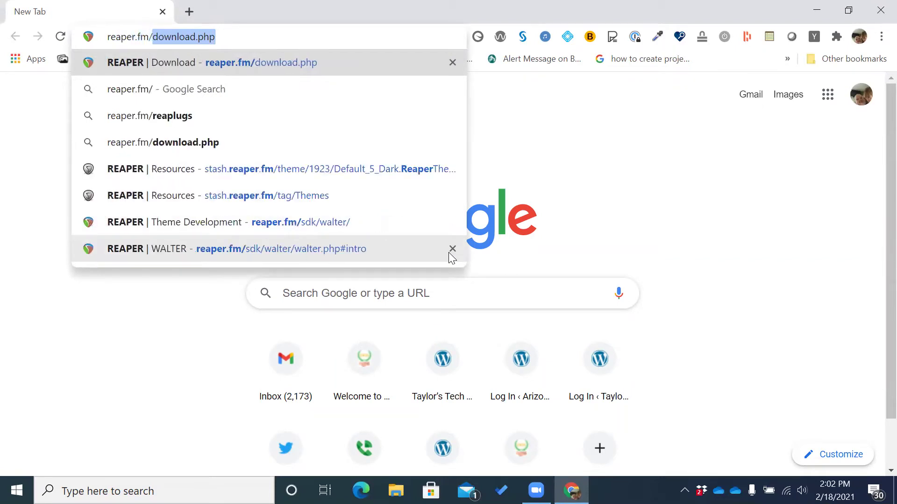
pyautogui.write('downloa')
pyautogui.press('Return')
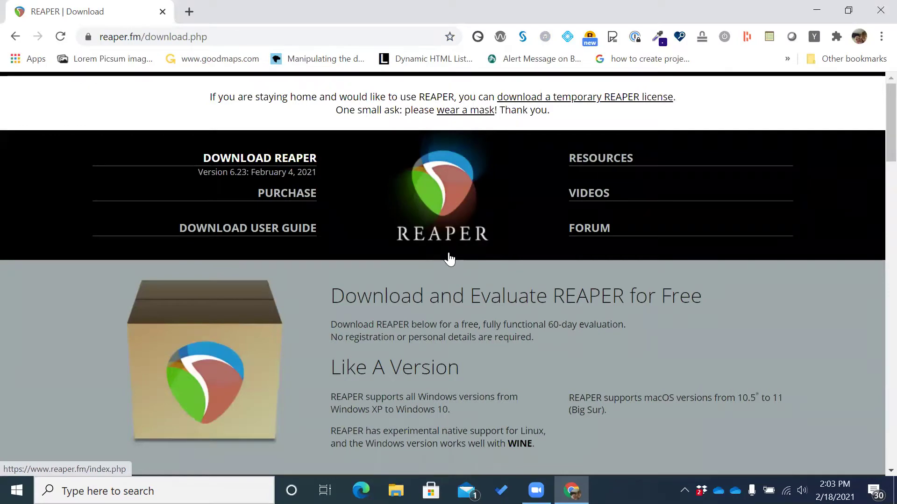
# - Download the 64-bit Windows installer of REAPER 6.23 using the screen reader's list of page links
pyautogui.press('Insert+F7')
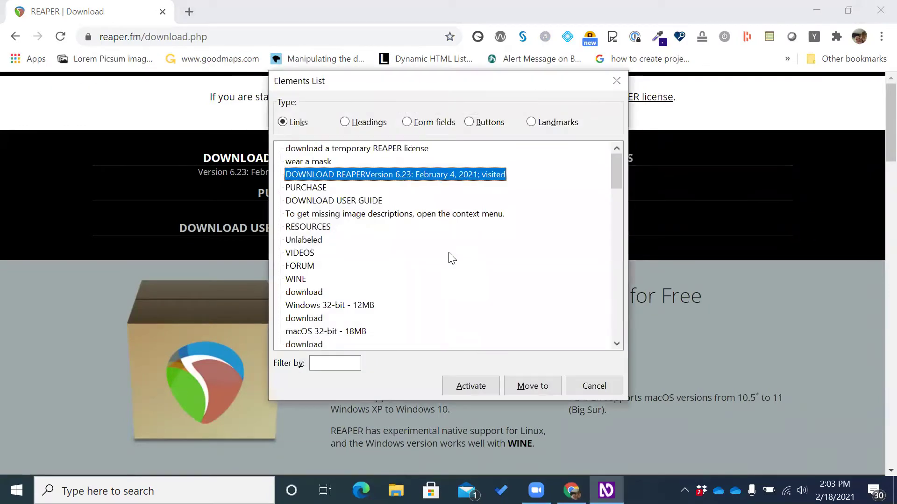
pyautogui.press('Down')
pyautogui.press('Down')
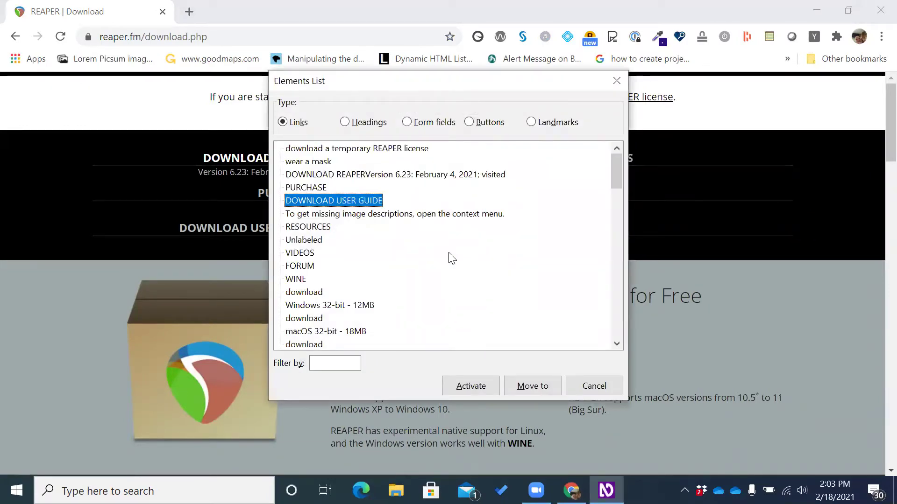
pyautogui.press('d')
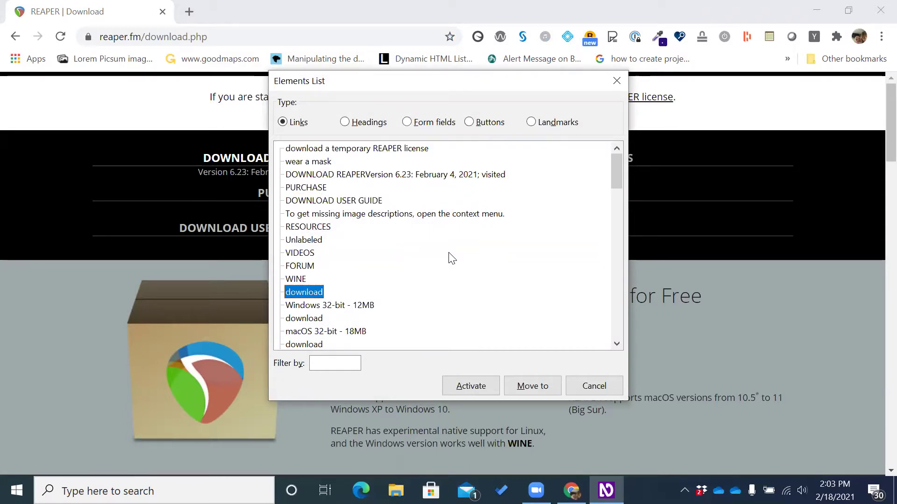
pyautogui.press('Return')
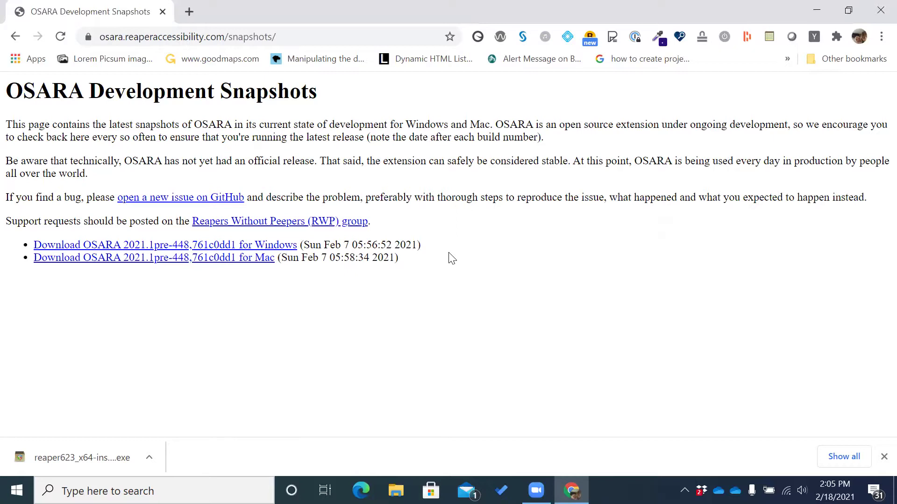
# - Download OSARA 2021.1pre-448,761c0dd1 for Windows from the snapshots page using the screen reader's list of links
pyautogui.press('Tab')
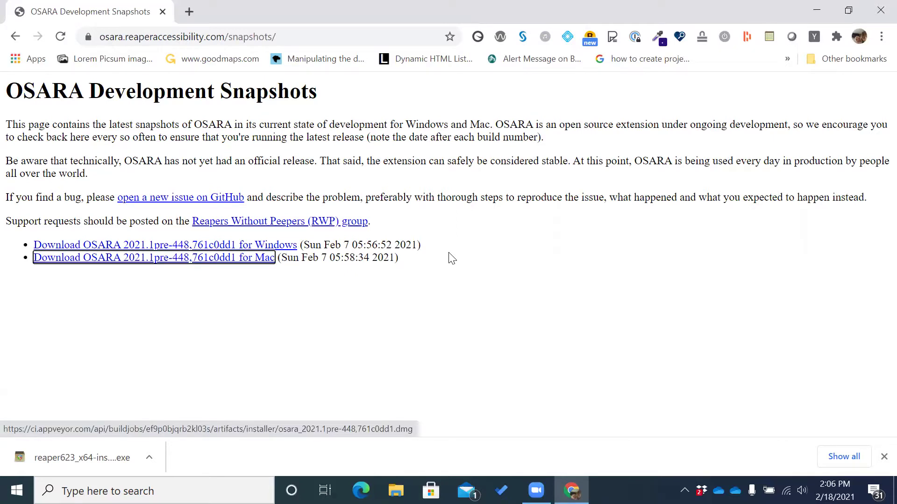
pyautogui.press('Insert+F7')
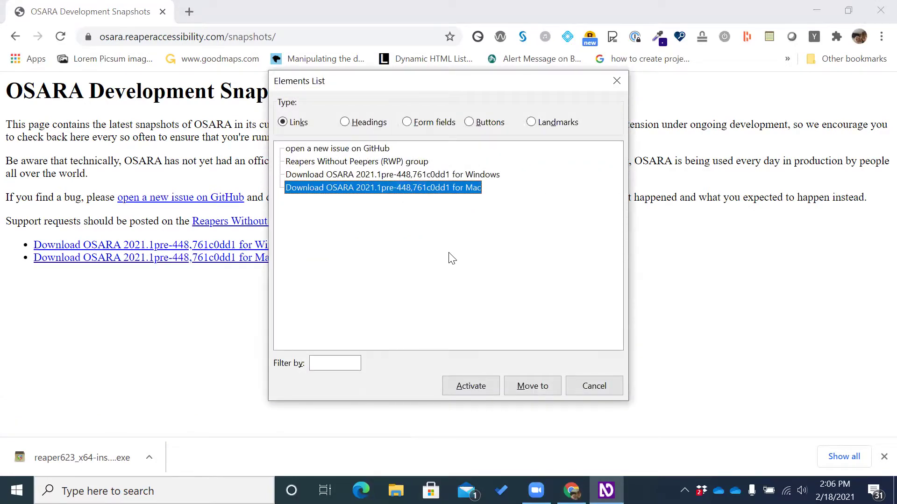
pyautogui.press('Up')
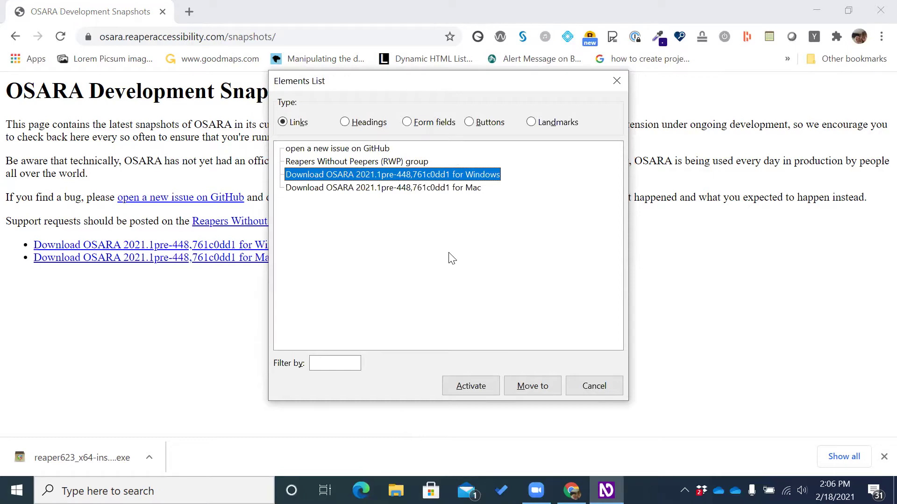
pyautogui.press('Return')
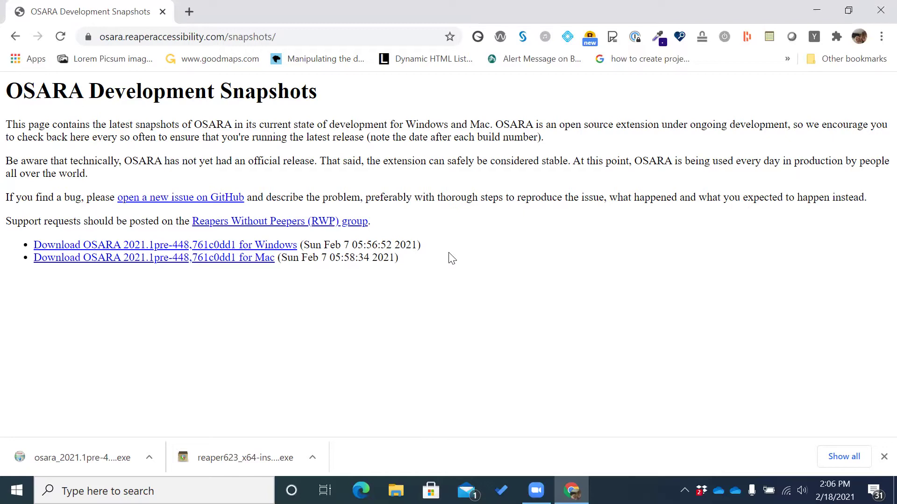
# - Open the SWS / S&M Extension website at sws-extension.org
pyautogui.hotkey('ctrl', 'l')
pyautogui.press('BackSpace')
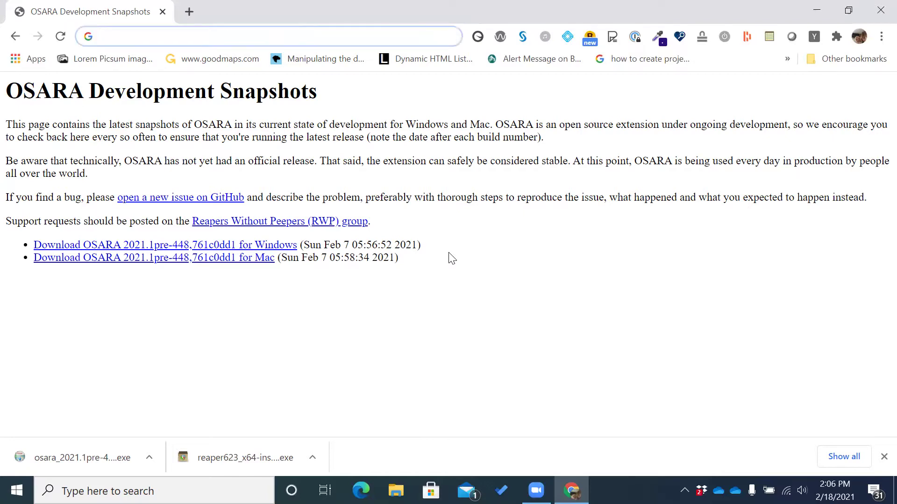
pyautogui.write('sws')
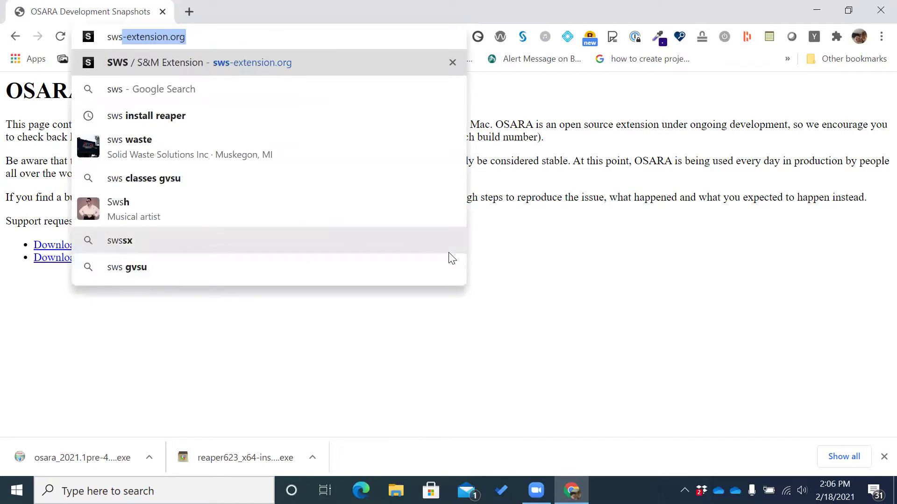
pyautogui.write('-ex')
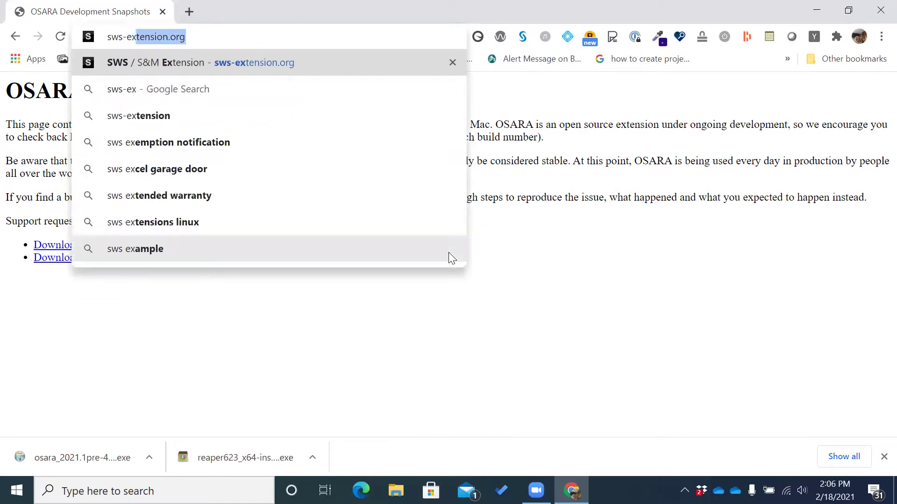
pyautogui.write('tension')
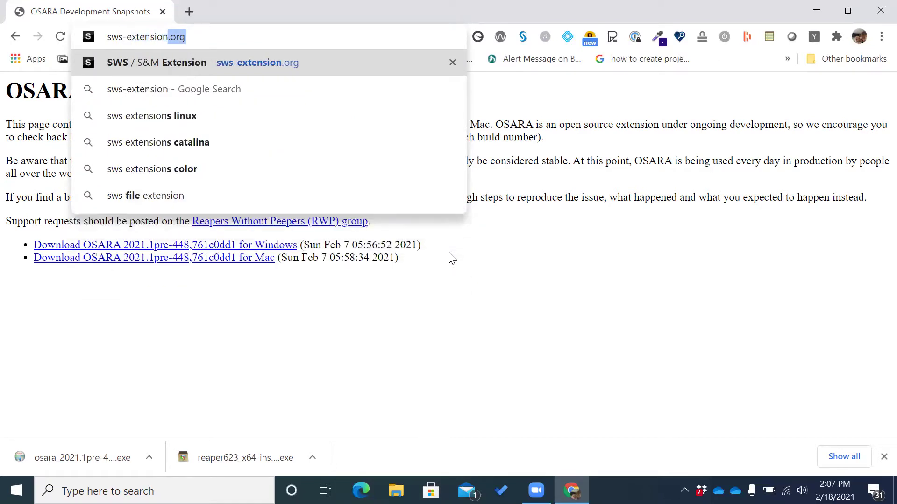
pyautogui.write('.org/')
pyautogui.press('Return')
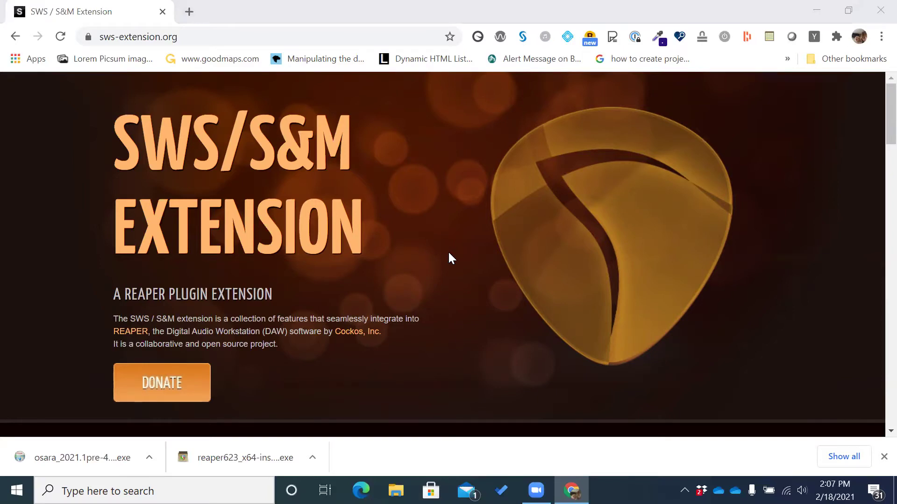
# - Download the Windows x64 installer of the SWS extension from the page's link list and close the browser
pyautogui.press('insert+F7')
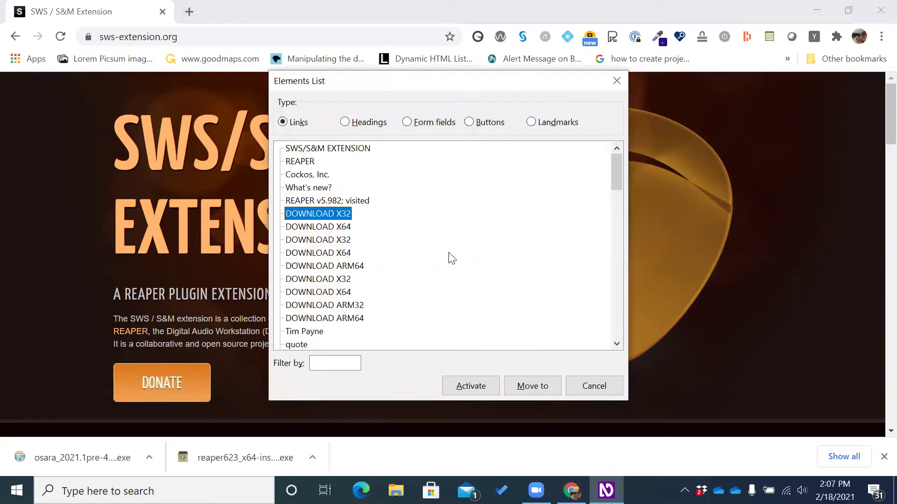
pyautogui.press('Down')
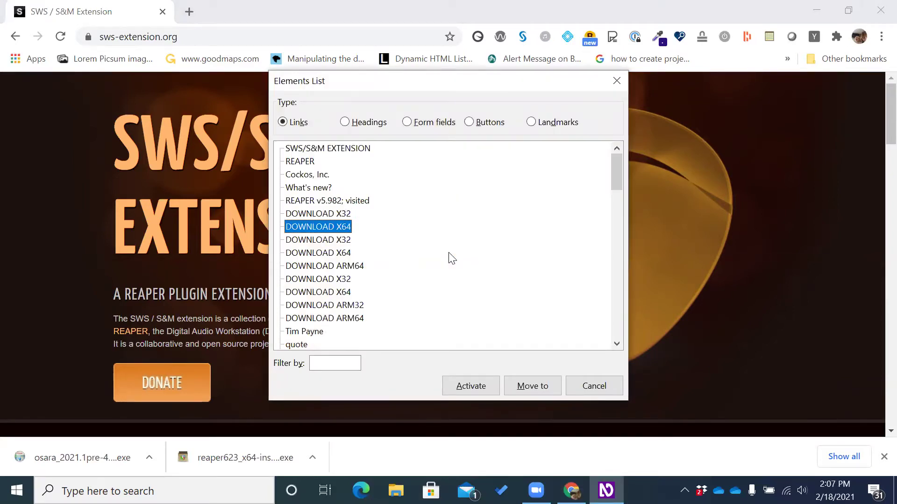
pyautogui.press('Return')
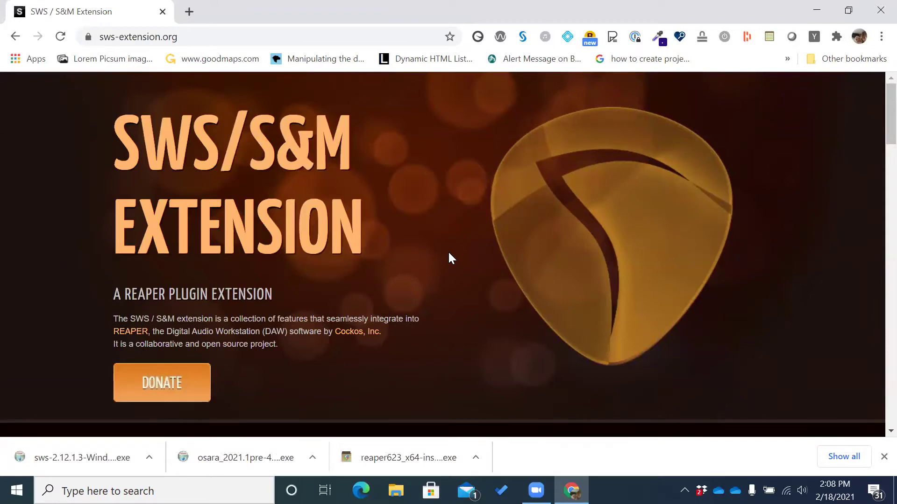
pyautogui.hotkey('alt', 'F4')
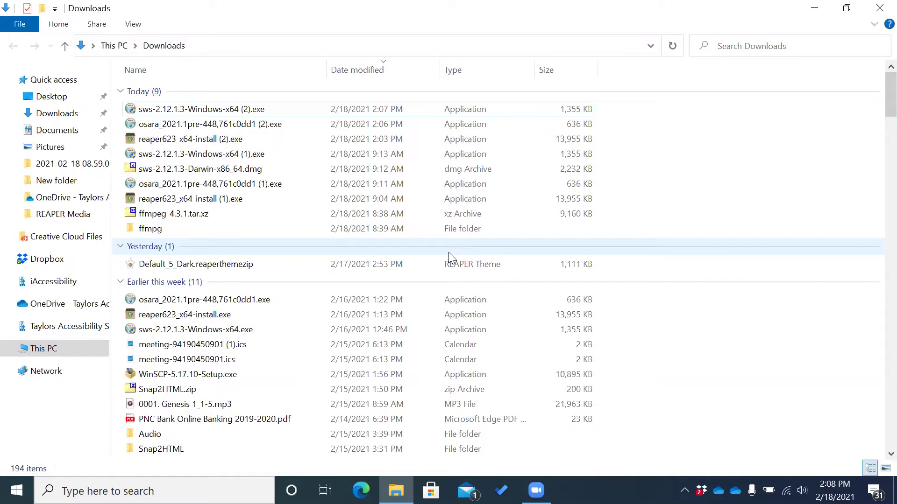
# - Run reaper623_x64-install (2).exe from the Downloads folder and accept the REAPER license agreement
pyautogui.press('Down')
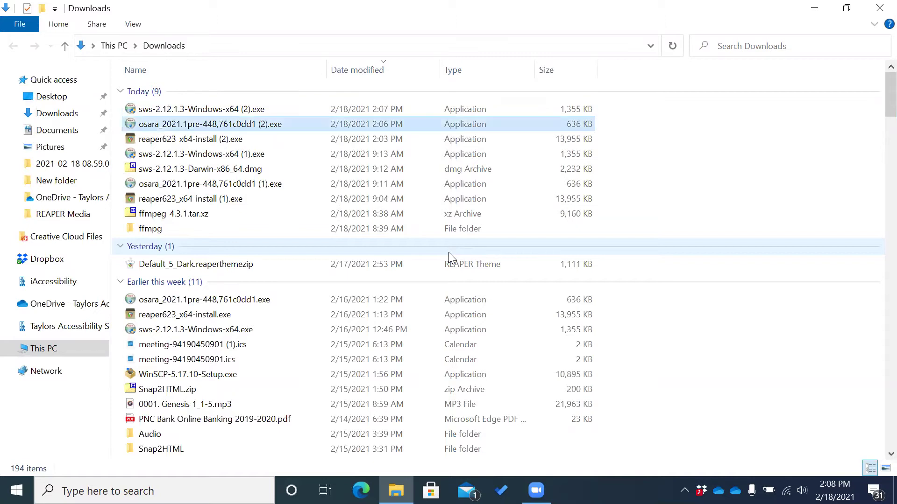
pyautogui.press('Down')
pyautogui.press('Return')
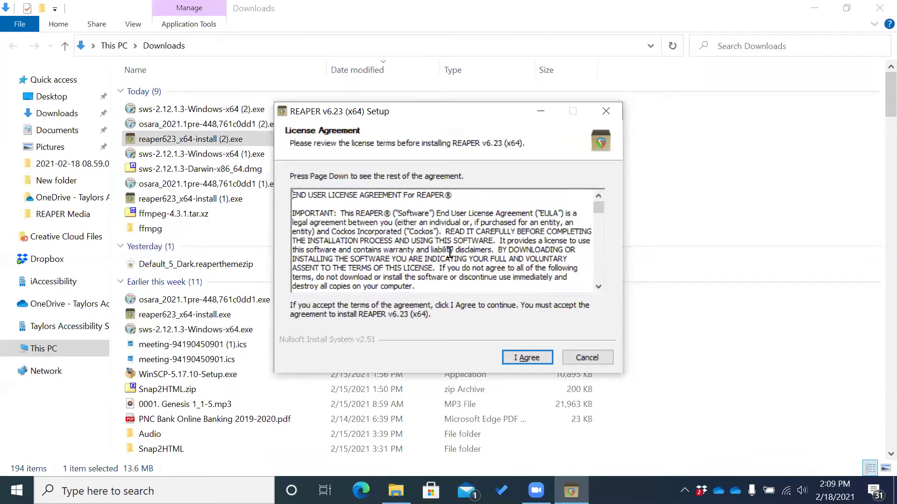
pyautogui.press('Return')
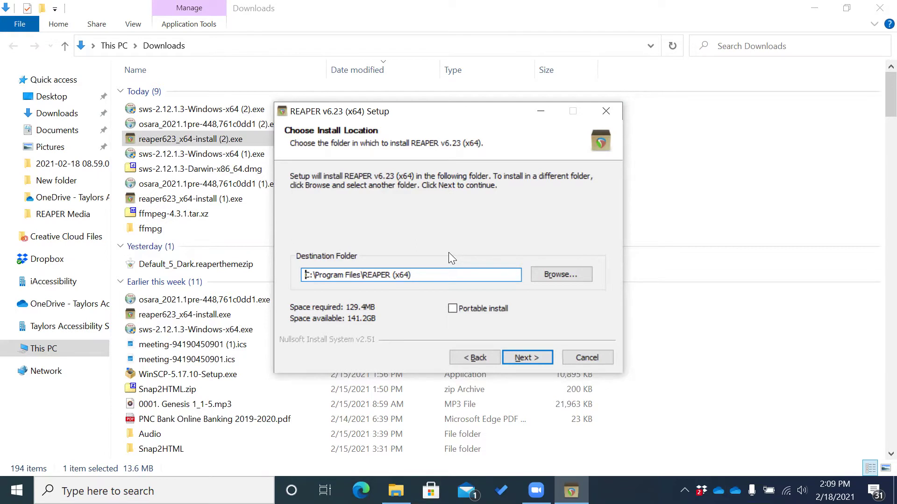
# - Install REAPER into C:\Program Files\REAPER (x64) with the preselected components and close the setup without running REAPER
pyautogui.press('Return')
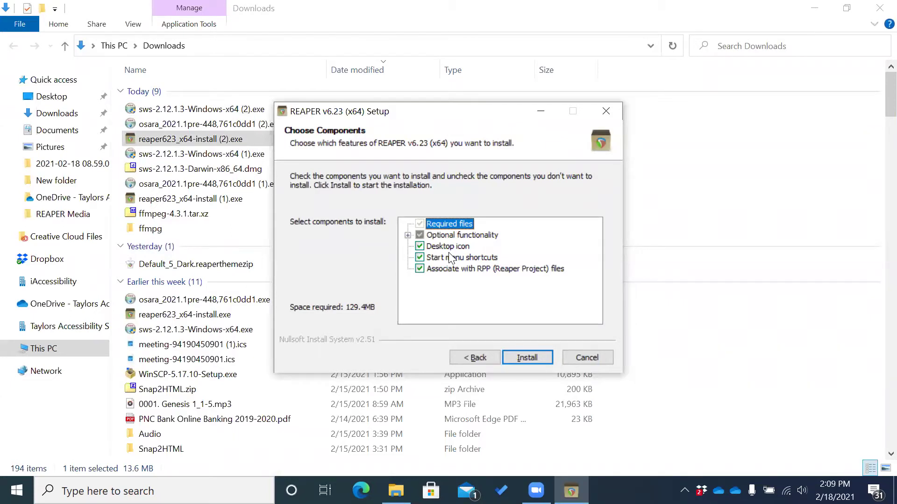
pyautogui.press('Return')
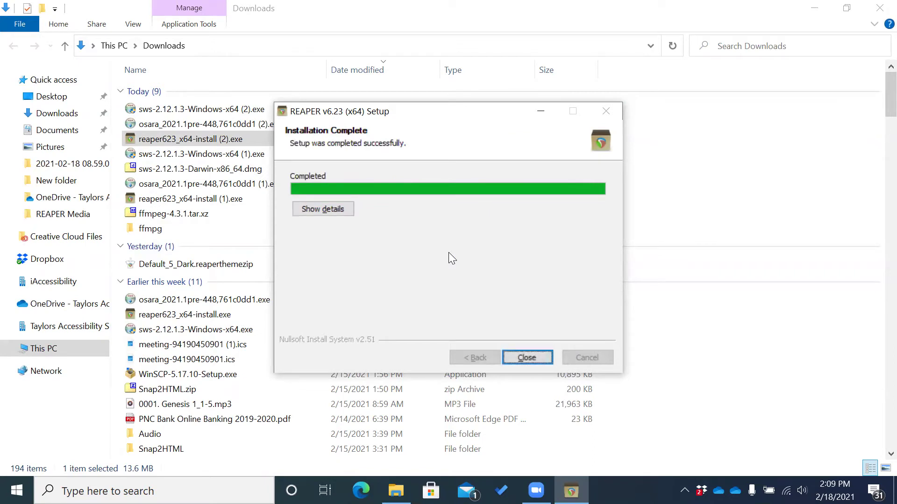
pyautogui.press('Return')
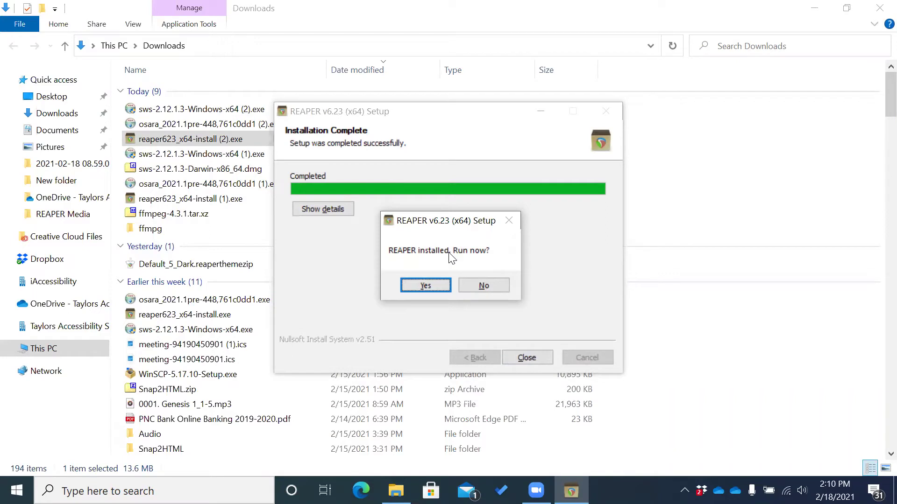
pyautogui.press('Return')
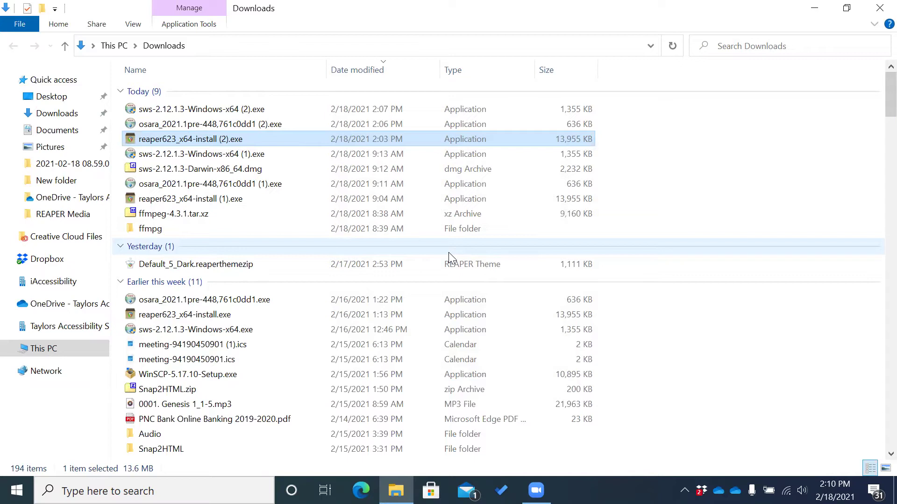
# - Launch osara_2021.1pre-448,761c0dd1 (2).exe from Downloads, choosing to run it anyway despite the SmartScreen block
pyautogui.press('Up')
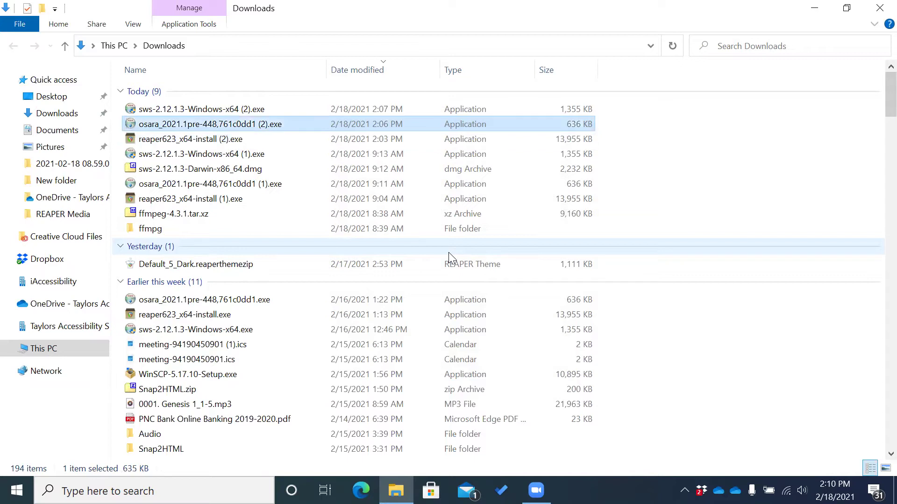
pyautogui.press('Return')
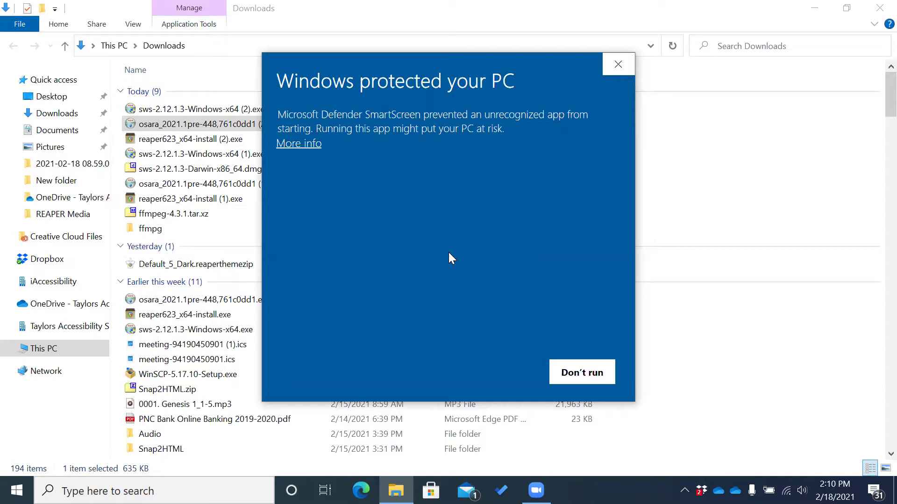
pyautogui.press('Tab')
pyautogui.press('Tab')
pyautogui.press('Tab')
pyautogui.hotkey('shift', 'Tab')
pyautogui.hotkey('shift', 'Tab')
pyautogui.press('Return')
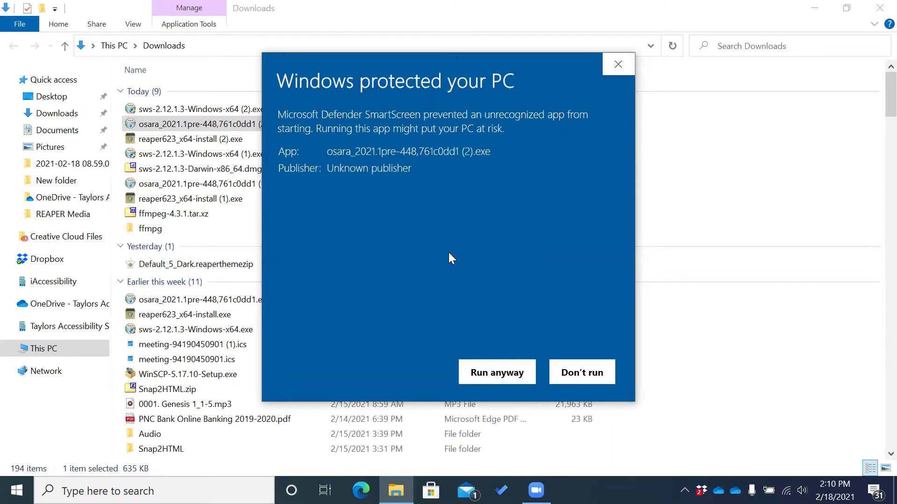
pyautogui.press('Tab')
pyautogui.press('Return')
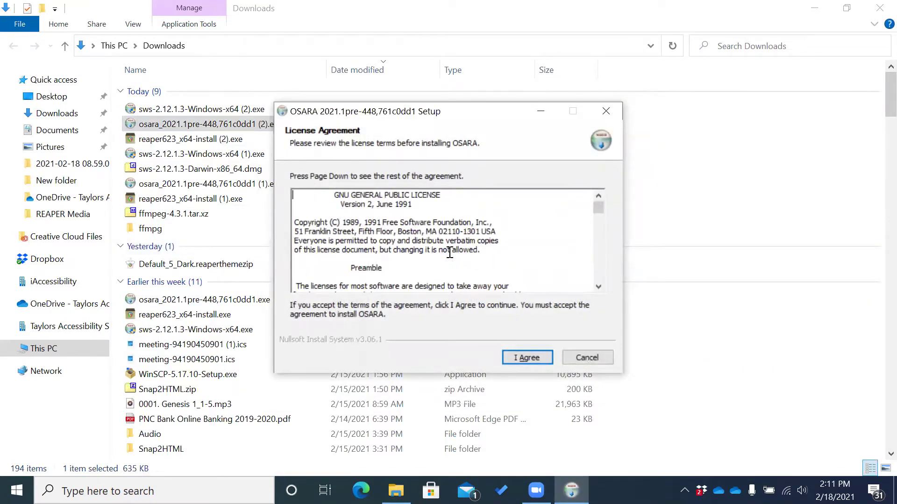
# - Accept the OSARA license and install it as a standard installation with the plug-in and the existing key map replaced
pyautogui.press('Return')
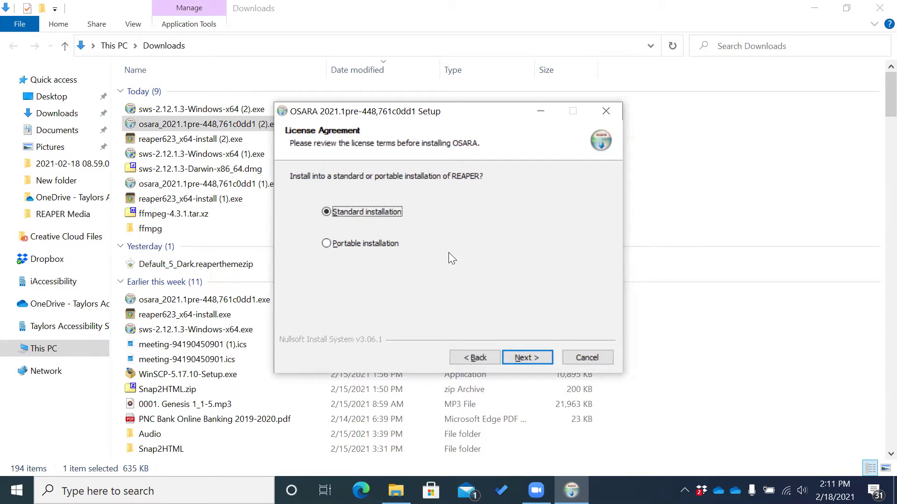
pyautogui.press('Return')
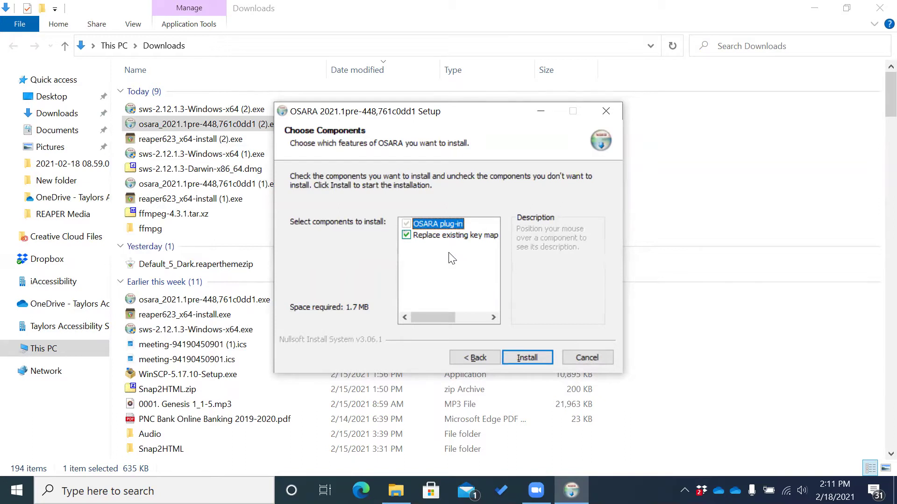
pyautogui.press('Return')
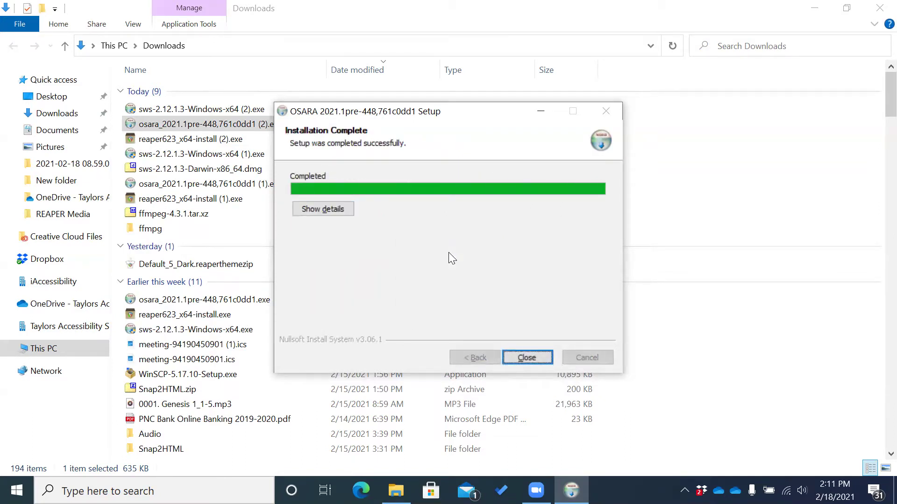
# - Close the finished OSARA setup, run sws-2.12.1.3-Windows-x64 (2).exe from Downloads and accept the SWS Extension license
pyautogui.press('Return')
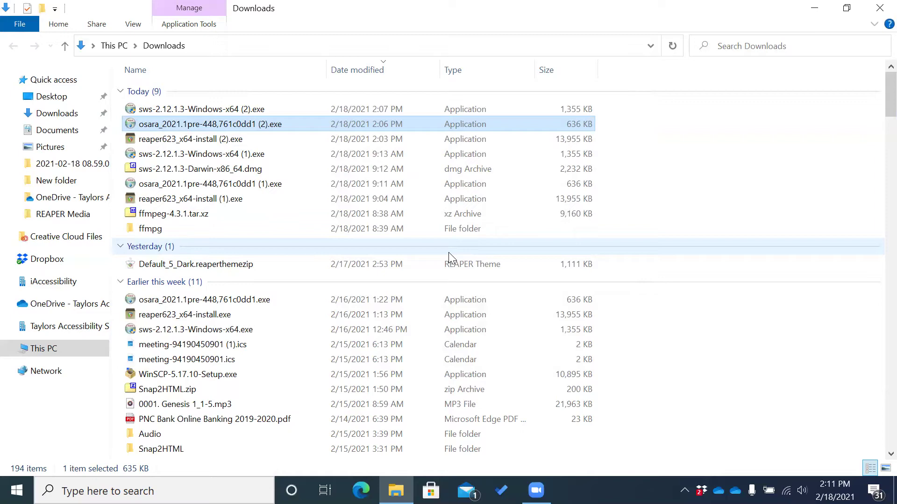
pyautogui.press('Up')
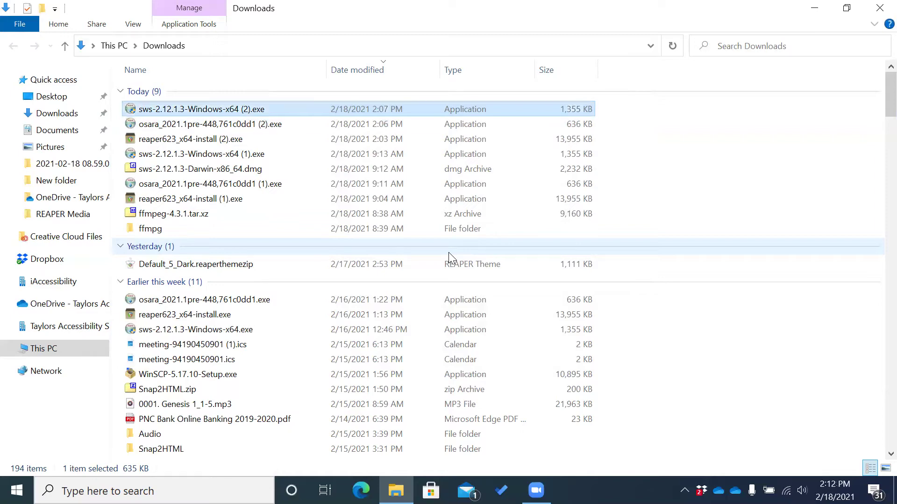
pyautogui.press('Return')
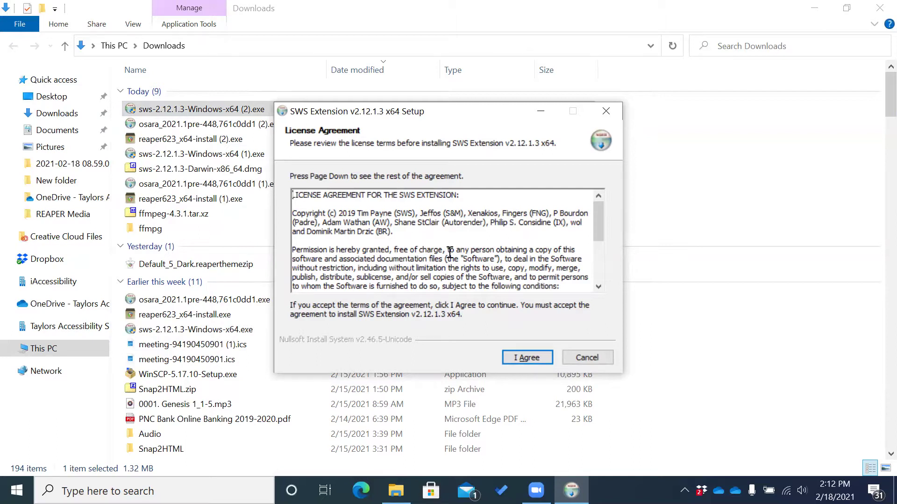
pyautogui.press('Return')
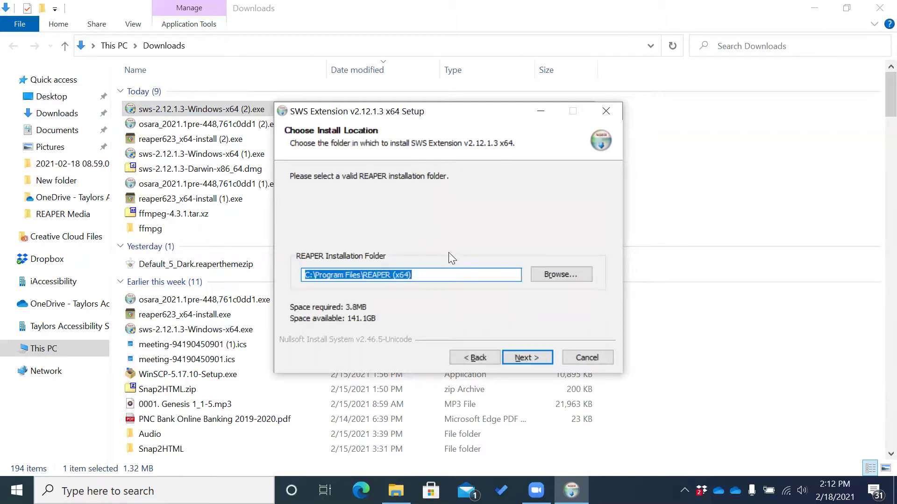
# - Install the SWS Extension into C:\Program Files\REAPER (x64) with the preselected components and close the setup
pyautogui.press('Return')
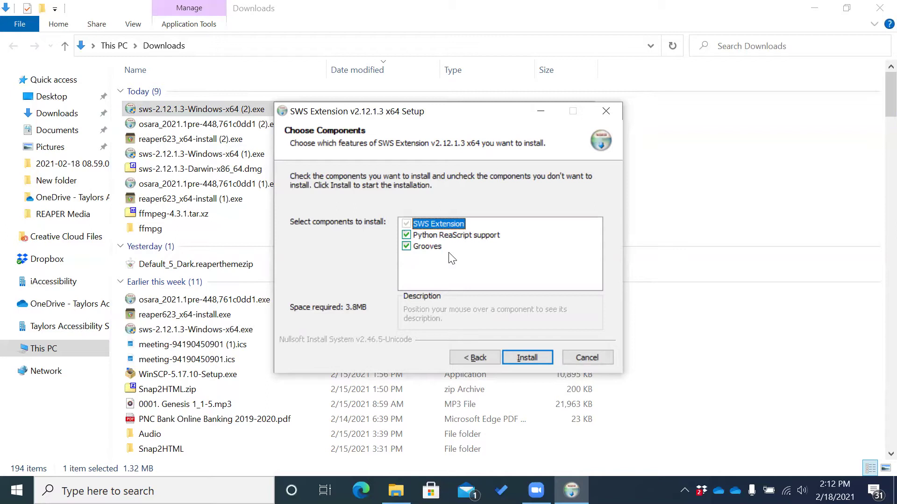
pyautogui.press('Tab')
pyautogui.hotkey('shift', 'Tab')
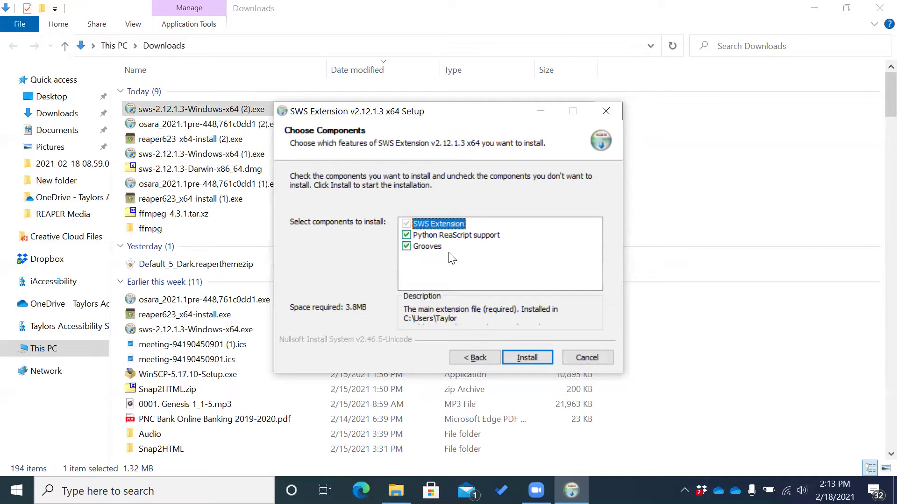
pyautogui.press('Return')
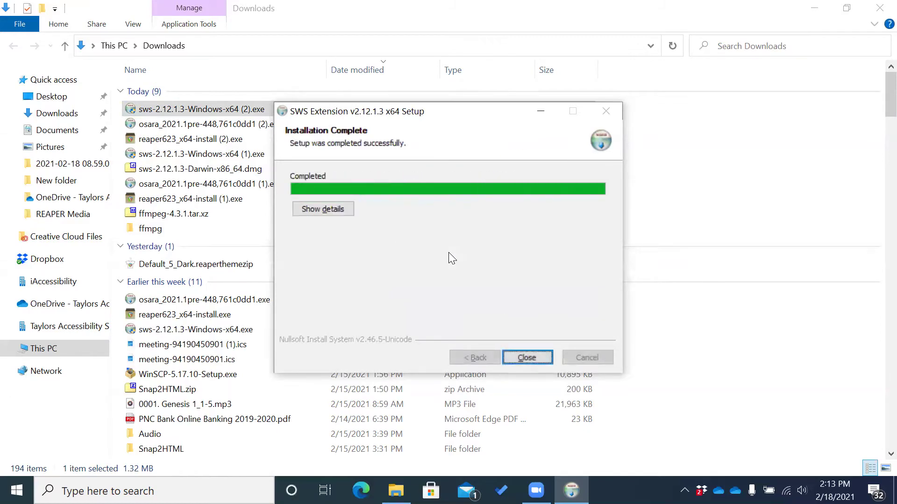
pyautogui.press('Return')
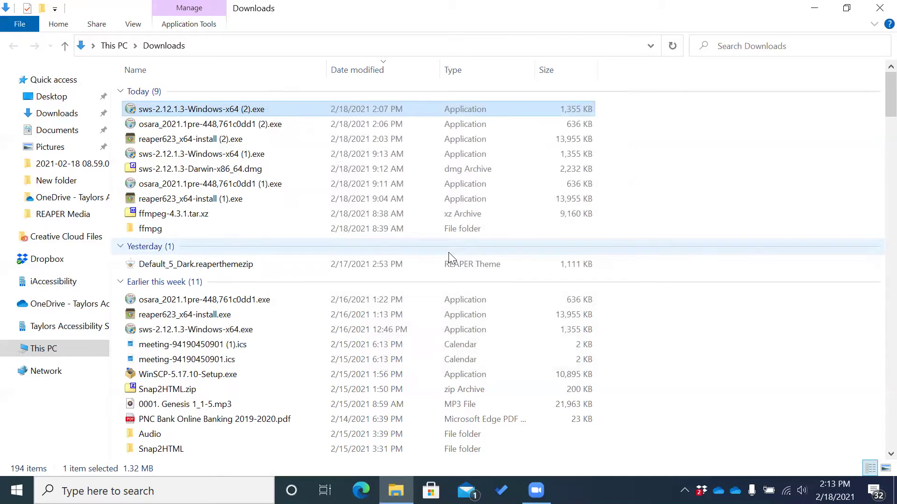
# - Return to the desktop, launch REAPER and accept the offer to select an audio device driver
pyautogui.press('super+d')
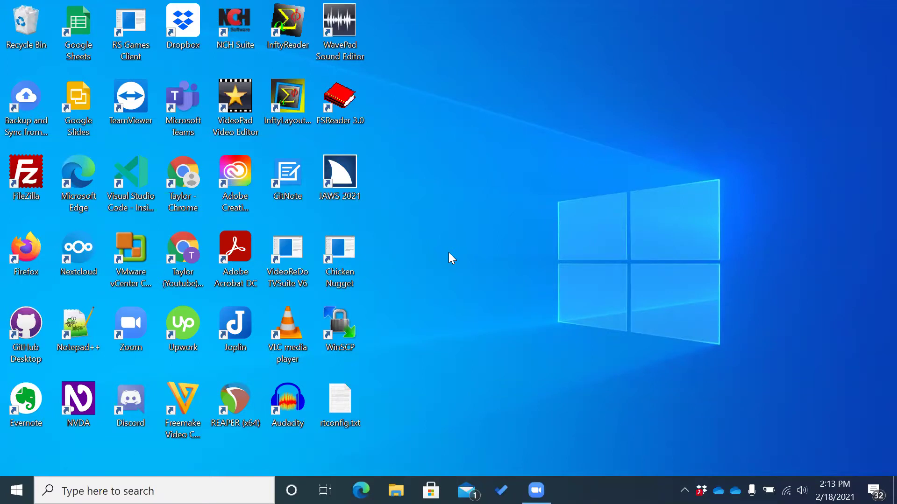
pyautogui.press('super')
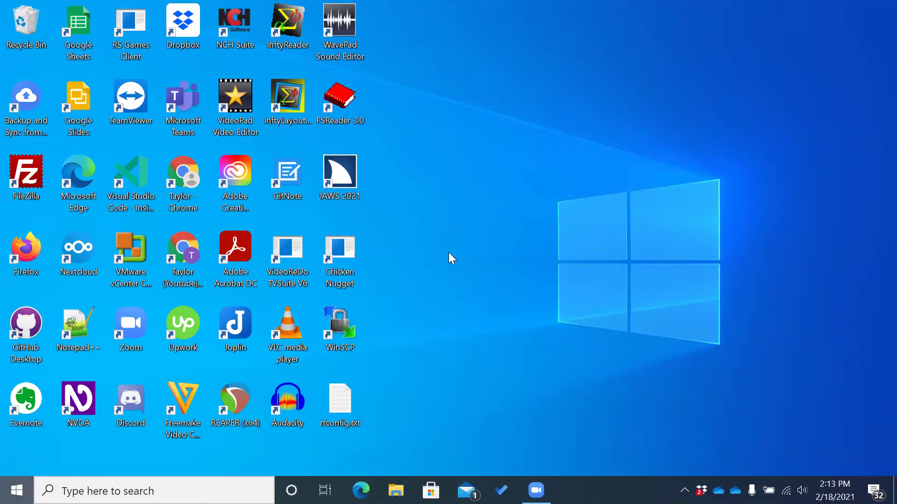
pyautogui.write('re')
pyautogui.press('Return')
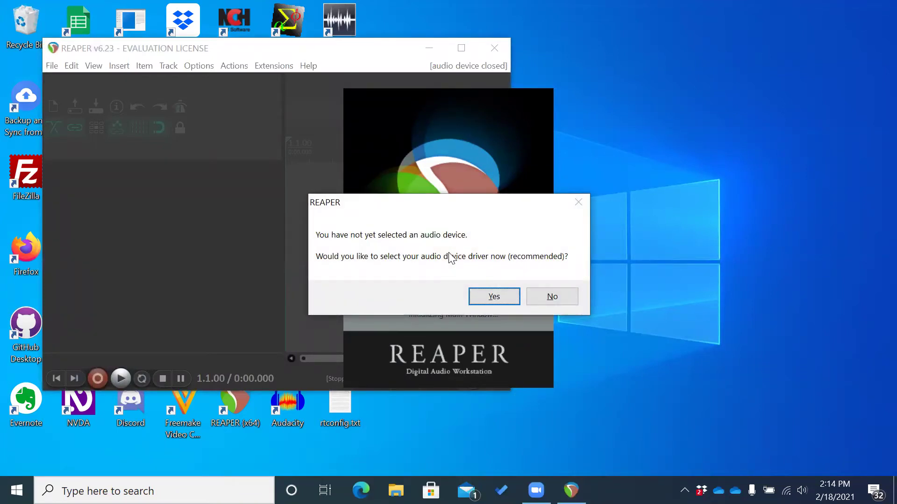
pyautogui.press('Tab')
pyautogui.press('Tab')
pyautogui.press('Return')
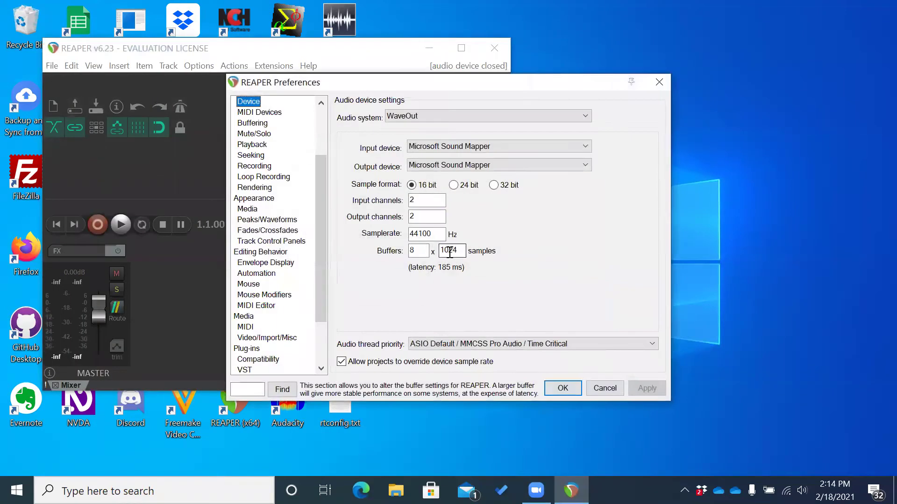
# - Set the audio system to DirectSound in the audio device settings and confirm the preferences
pyautogui.press('Tab')
pyautogui.press('Tab')
pyautogui.press('Tab')
pyautogui.press('Tab')
pyautogui.press('Tab')
pyautogui.press('Tab')
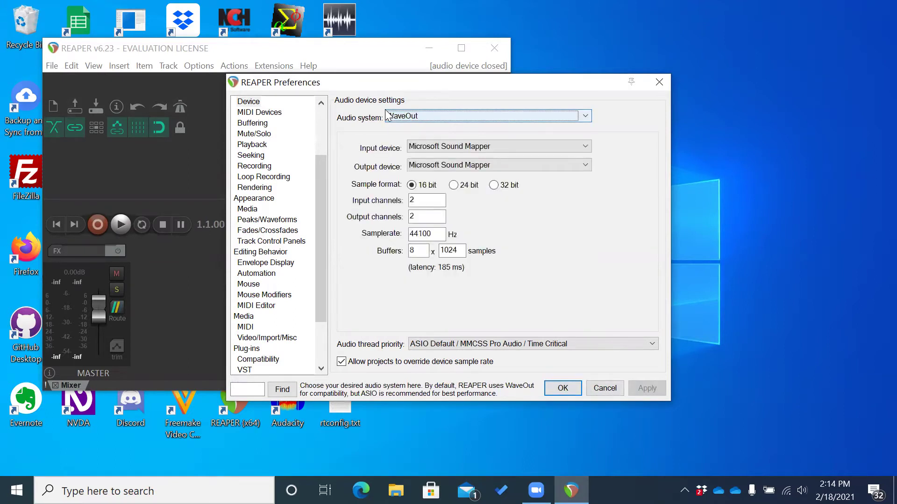
pyautogui.press('Down')
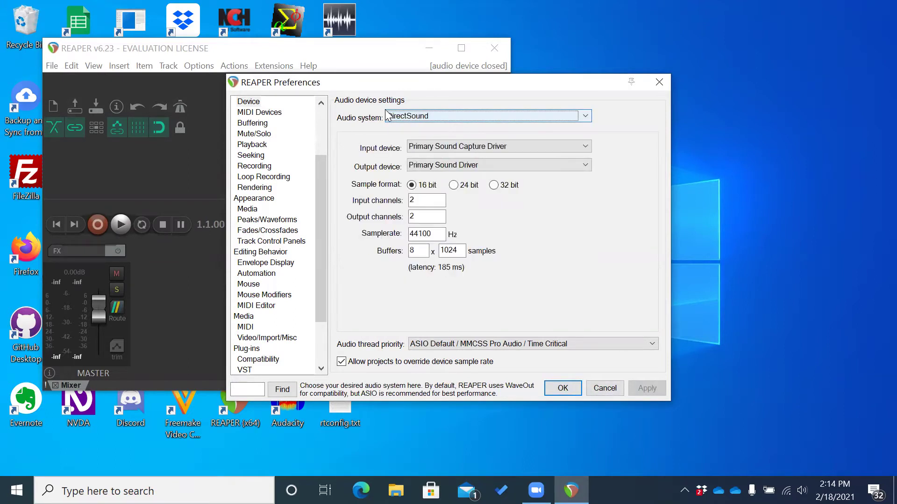
pyautogui.press('Down')
pyautogui.press('Down')
pyautogui.press('Down')
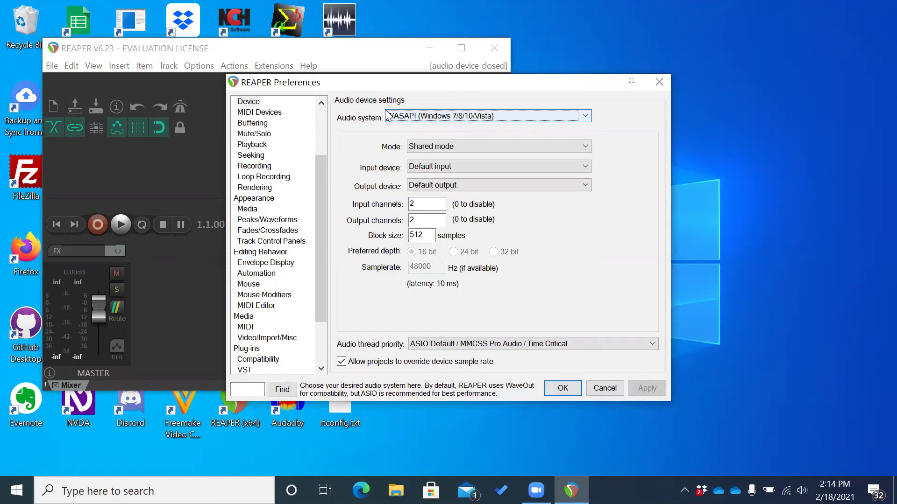
pyautogui.press('Up')
pyautogui.press('Up')
pyautogui.press('Up')
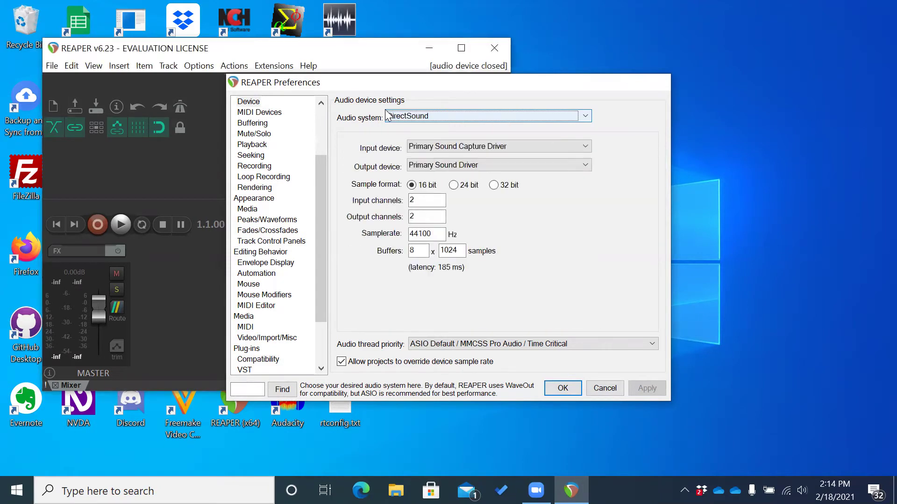
pyautogui.press('Return')
pyautogui.press('Escape')
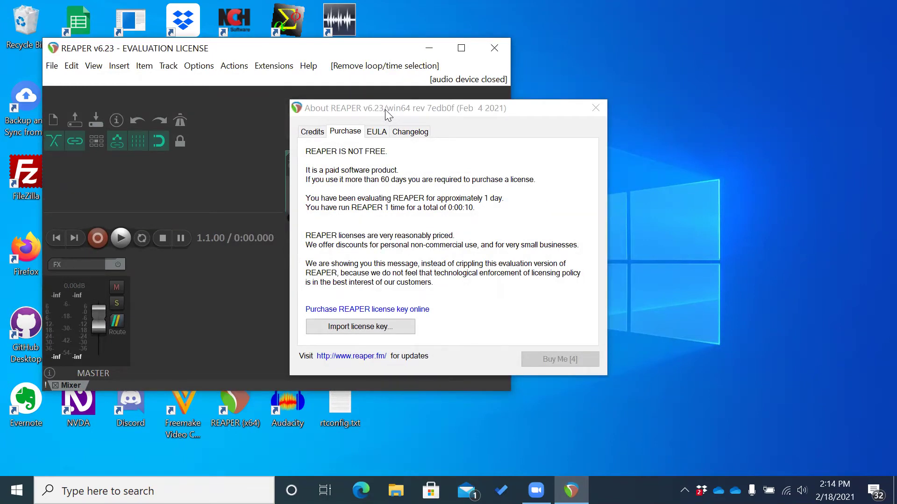
# - Reopen the preferences to confirm the audio device settings, and close REAPER
pyautogui.hotkey('ctrl', 'p')
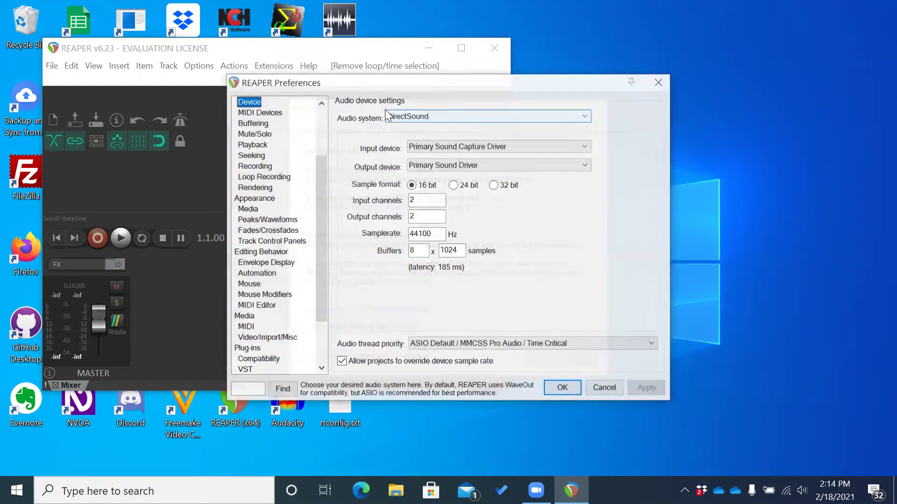
pyautogui.press('Return')
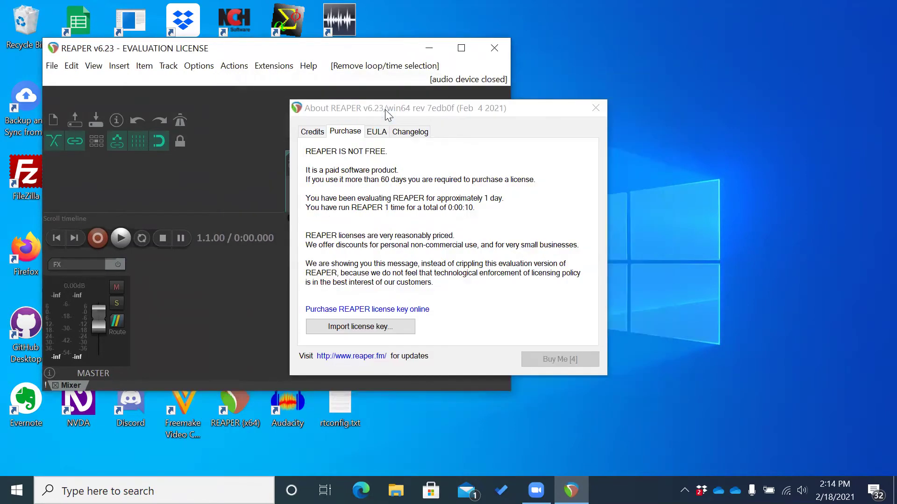
pyautogui.press('Return')
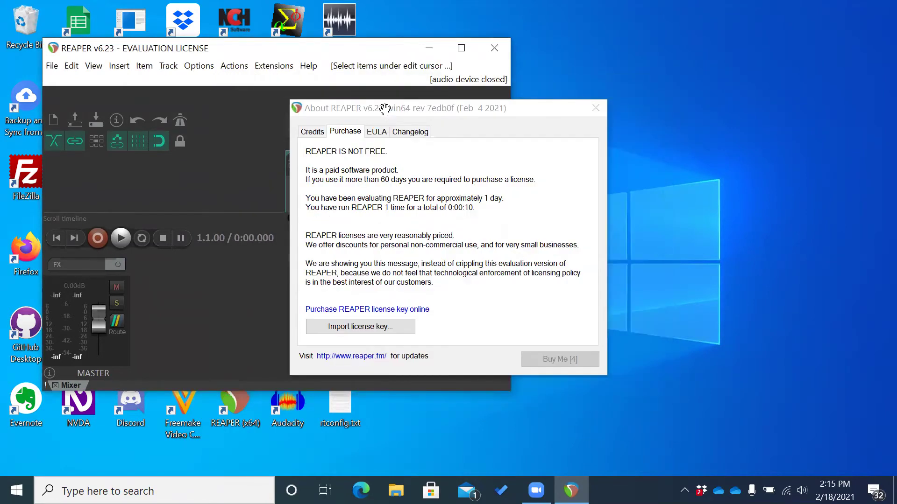
pyautogui.press('super+Up')
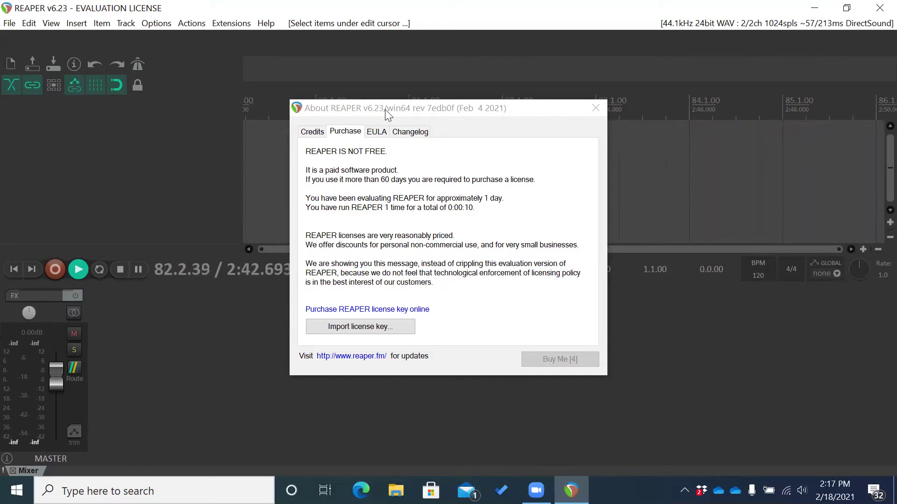
pyautogui.hotkey('alt', 'F4')
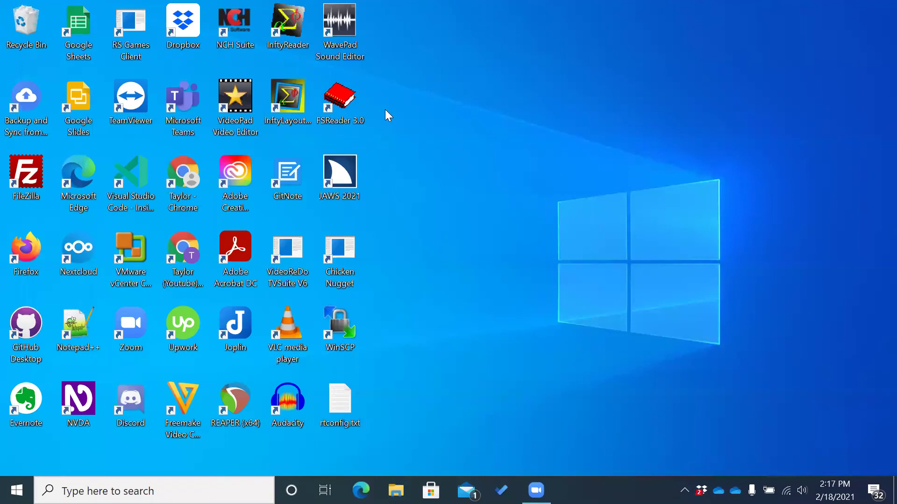
# - Open the Dropbox folder with the Run command dropbox and go into its reaper folder
pyautogui.press('super+r')
pyautogui.write('dropbox')
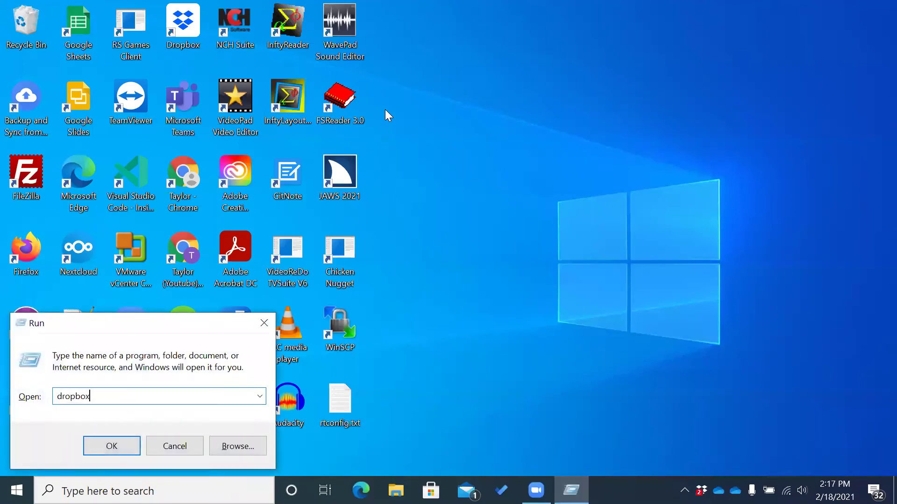
pyautogui.press('Return')
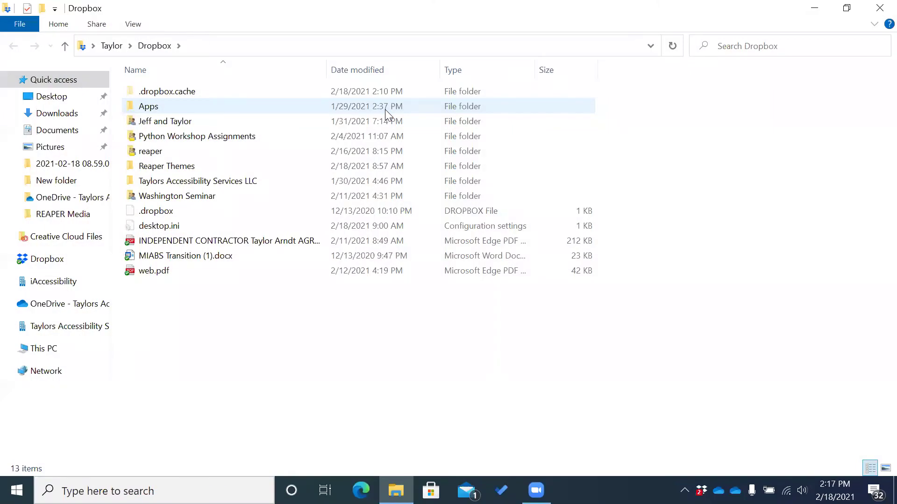
pyautogui.press('r')
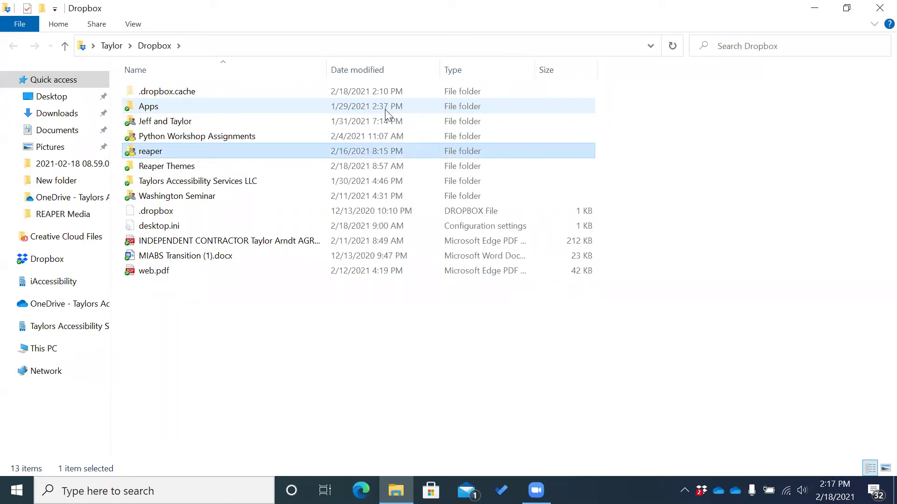
pyautogui.press('Return')
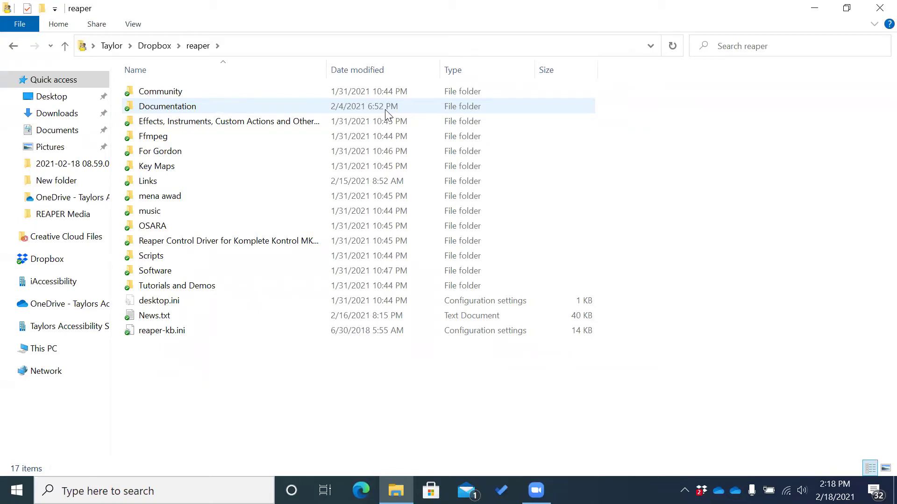
# - Open the ffmpeg-4.0.2-win64-shared folder inside Ffmpeg and select all of its DLL files
pyautogui.press('f')
pyautogui.press('Return')
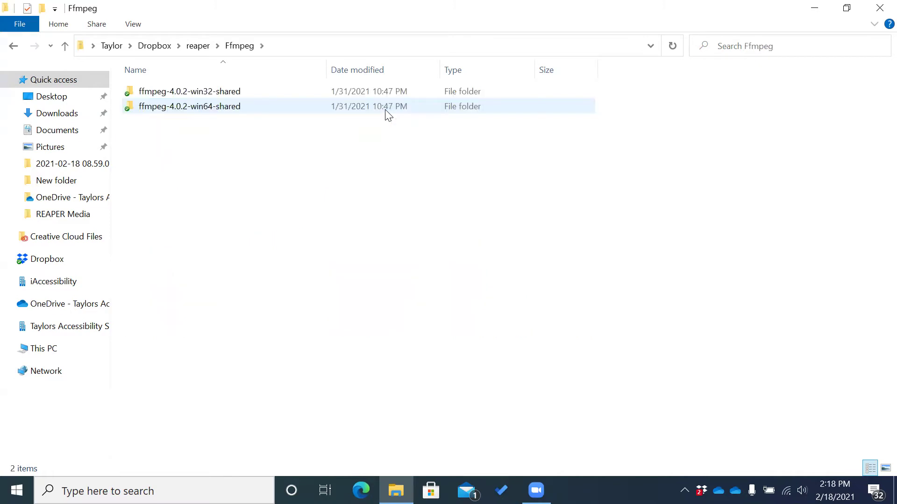
pyautogui.click(386, 112)
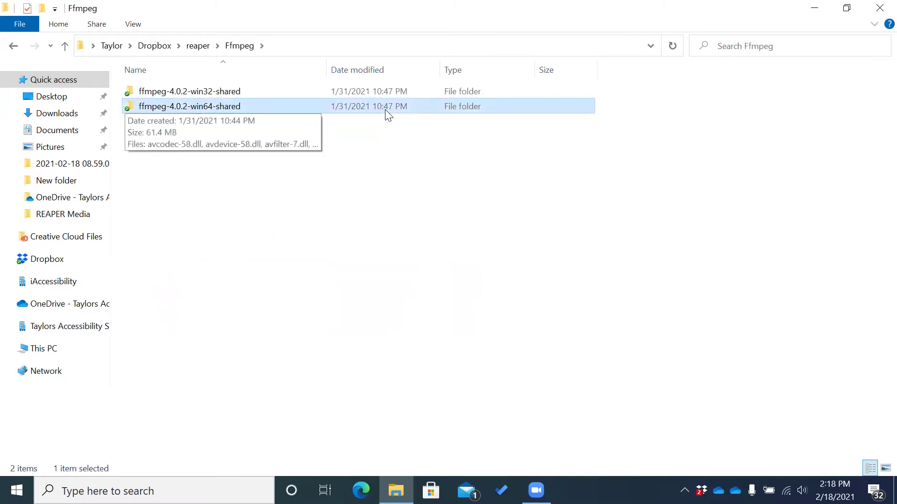
pyautogui.doubleClick(387, 107)
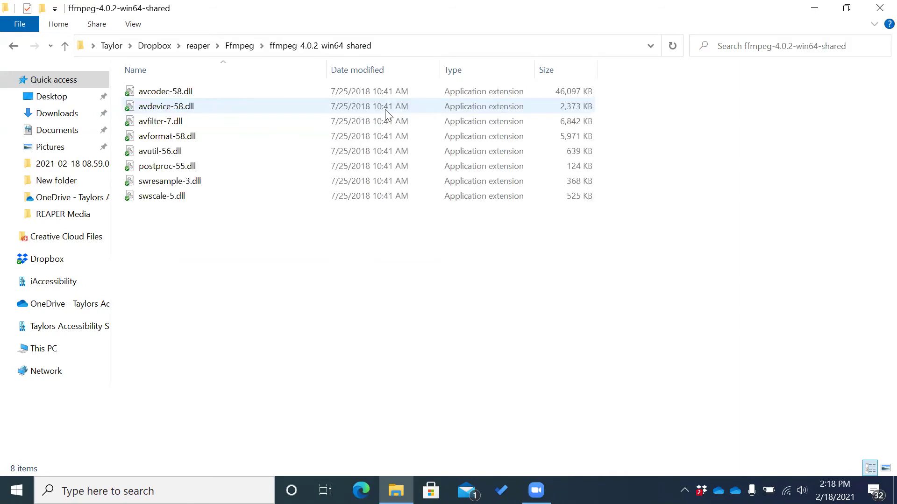
pyautogui.hotkey('ctrl', 'a')
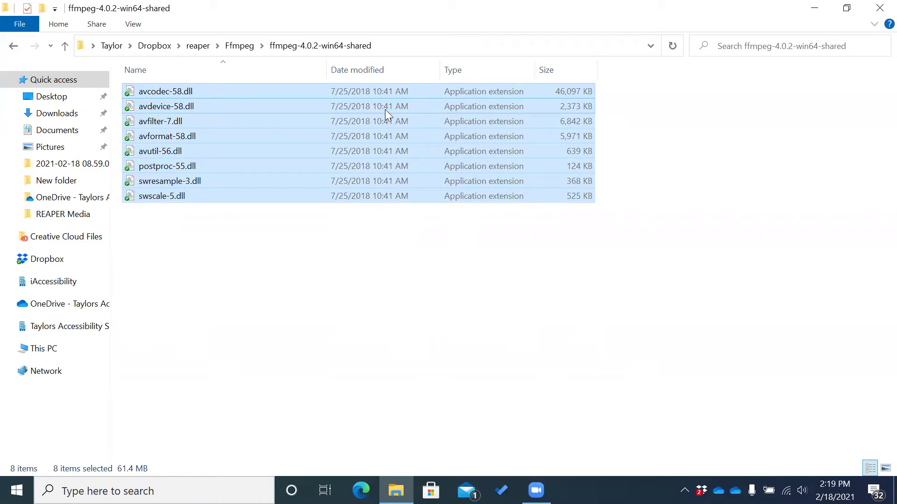
# - Return to the desktop and open the Roaming application data folder with the Run command %appdata%
pyautogui.press('super+d')
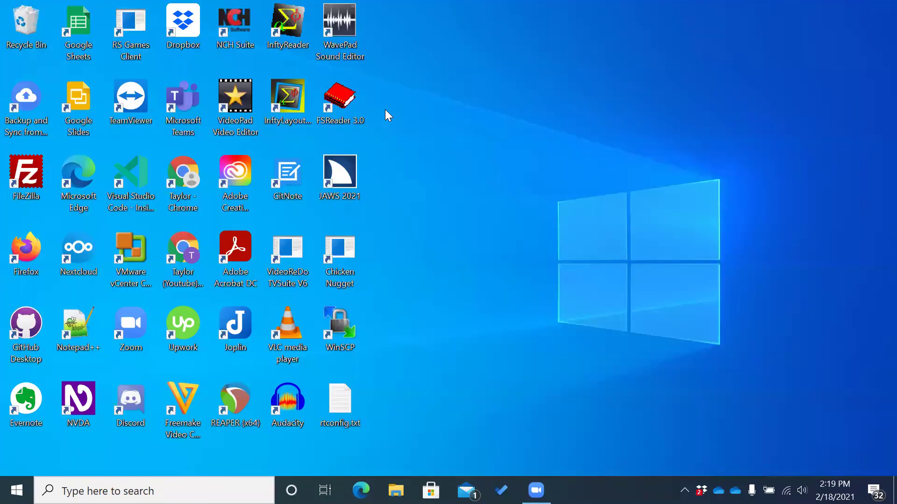
pyautogui.press('super+r')
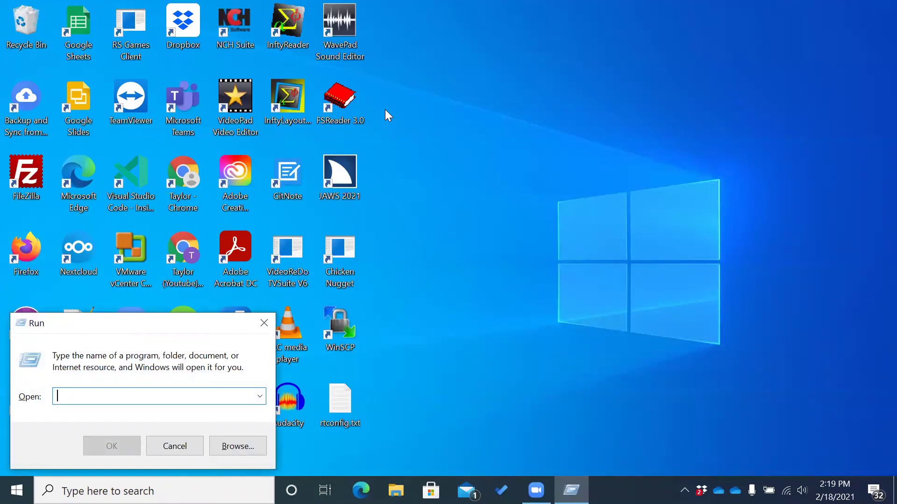
pyautogui.write('c')
pyautogui.press('BackSpace')
pyautogui.write('%a')
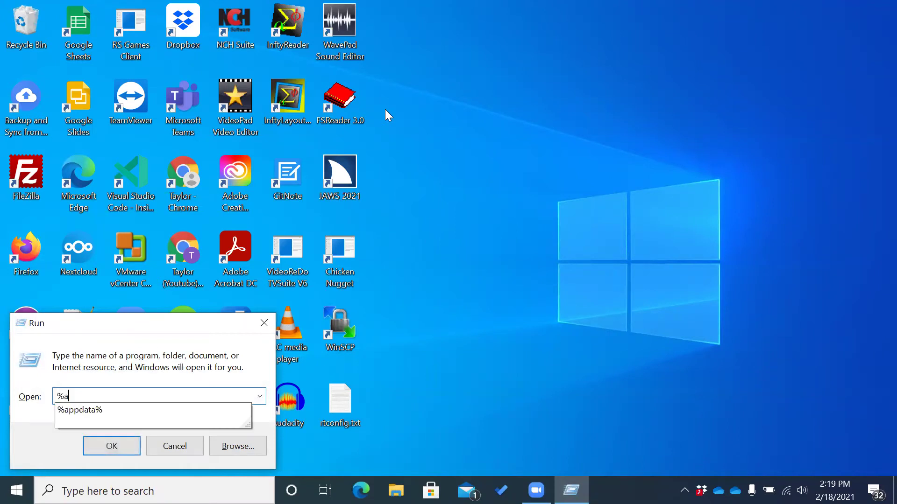
pyautogui.write('ppdata%')
pyautogui.press('Return')
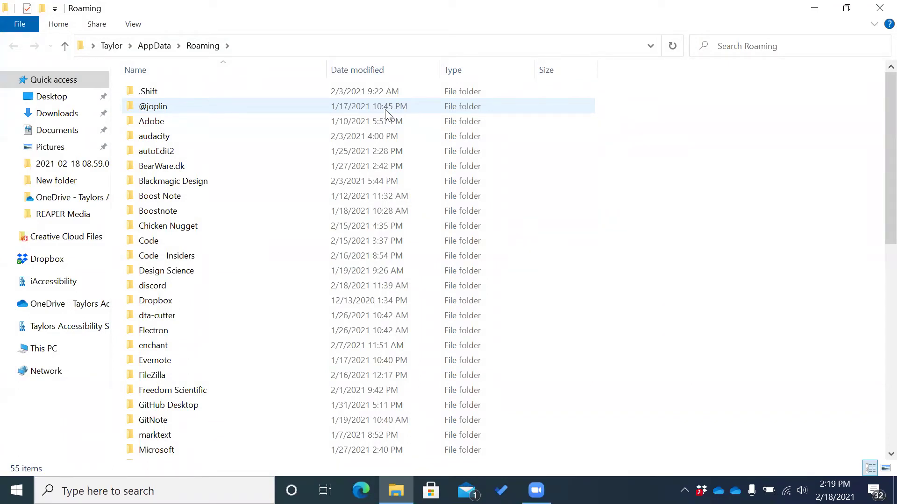
# - Go into the REAPER folder inside Roaming and open its UserPlugins folder
pyautogui.press('r')
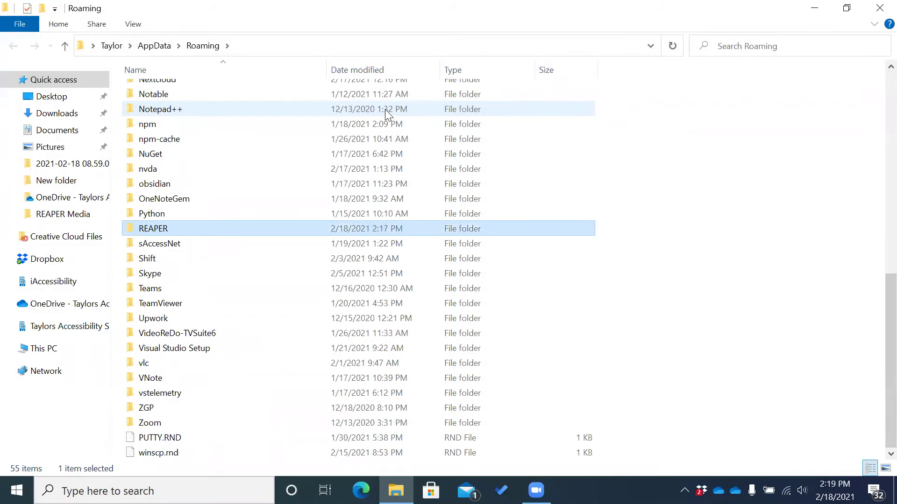
pyautogui.press('Return')
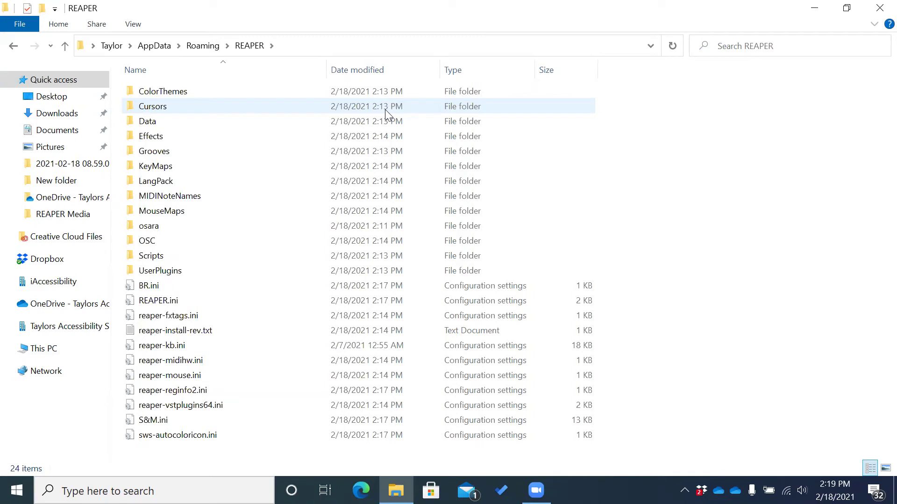
pyautogui.press('u')
pyautogui.press('Return')
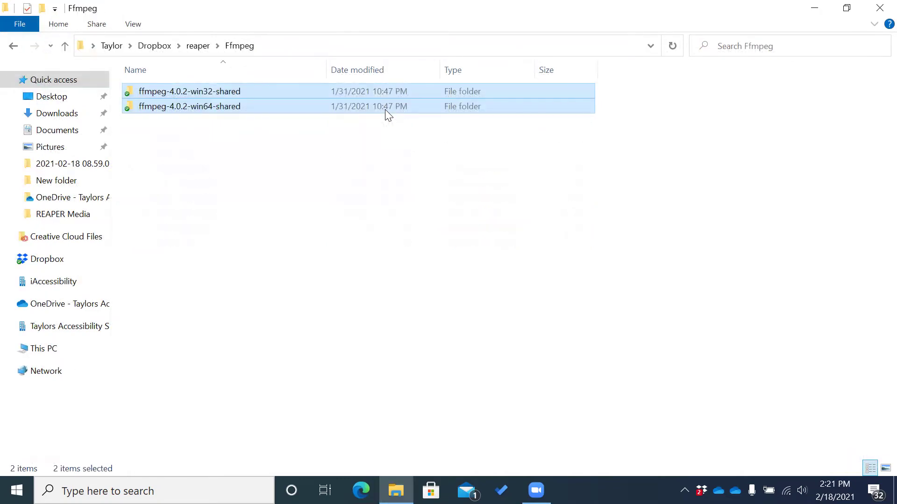
# - Launch REAPER from the desktop, and open and dismiss the dialog for importing a file into the project
pyautogui.press('super+d')
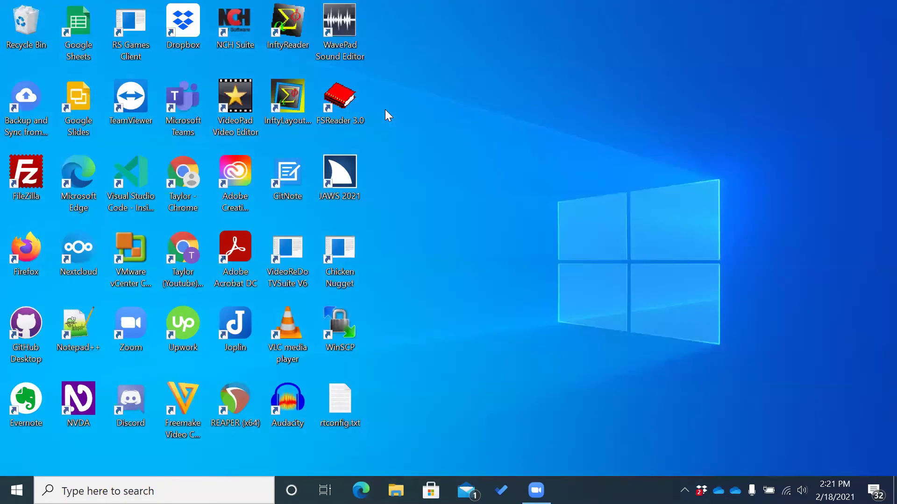
pyautogui.press('super')
pyautogui.write('reaper')
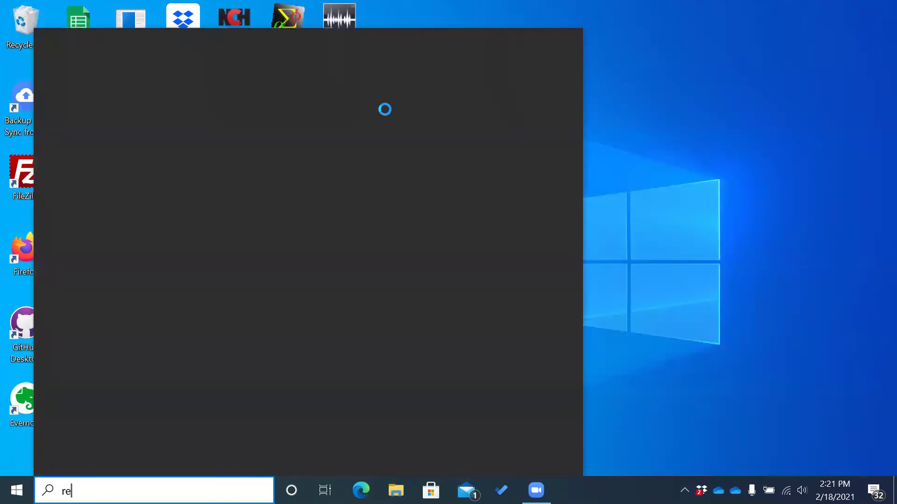
pyautogui.press('Return')
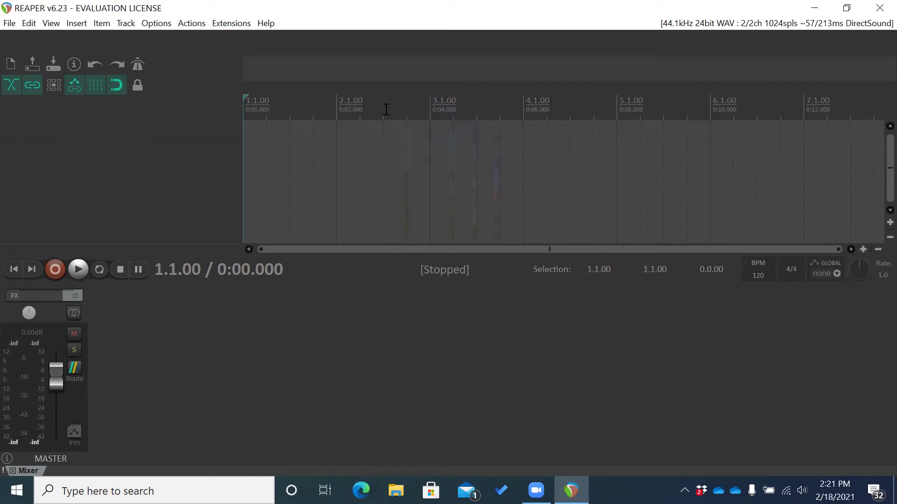
pyautogui.press('Insert')
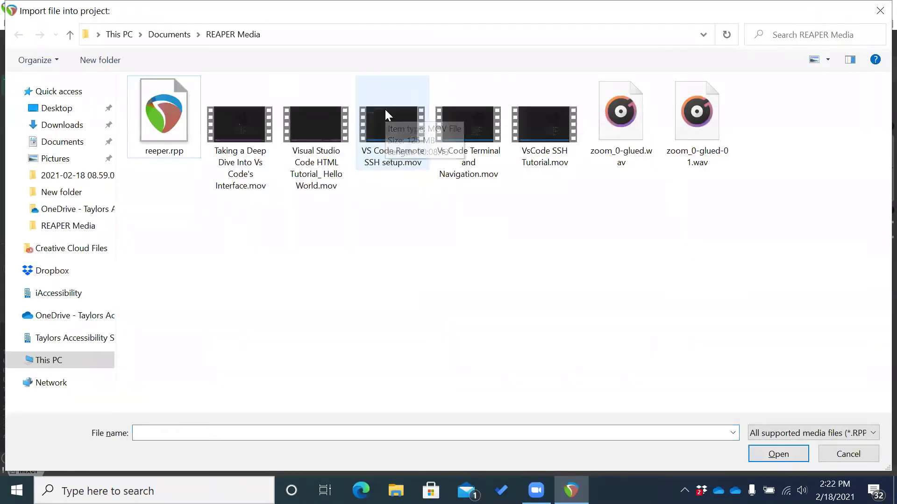
pyautogui.press('Escape')
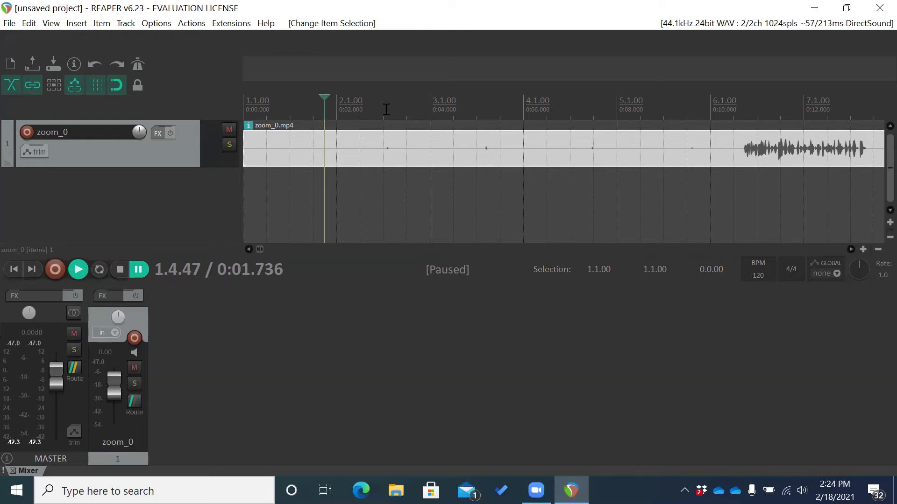
# - Return to the project start, move the cursor forward to 3:36 in the zoom_0.mp4 item and start playback
pyautogui.press('Home')
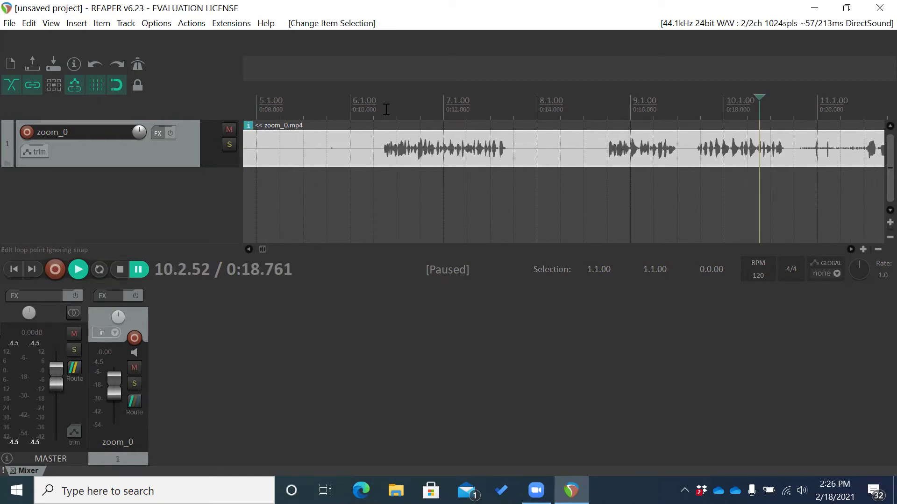
pyautogui.press('Home')
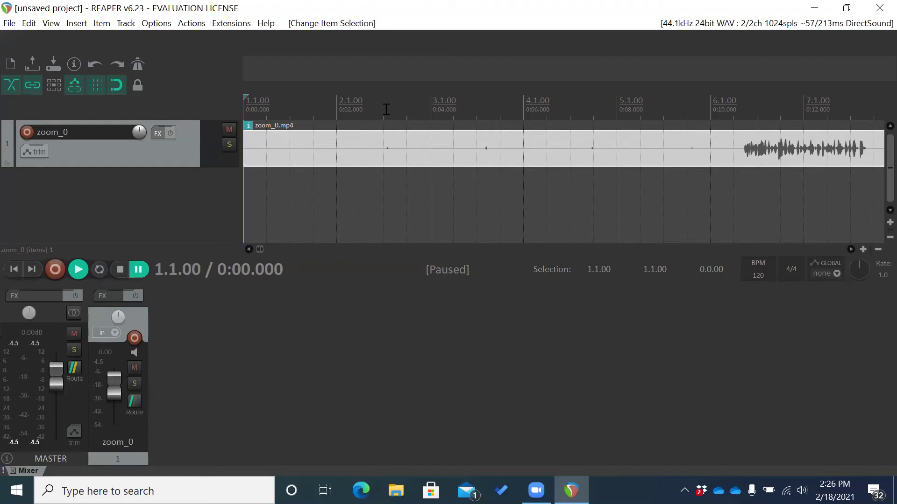
pyautogui.press('pagedown')
pyautogui.press('space')
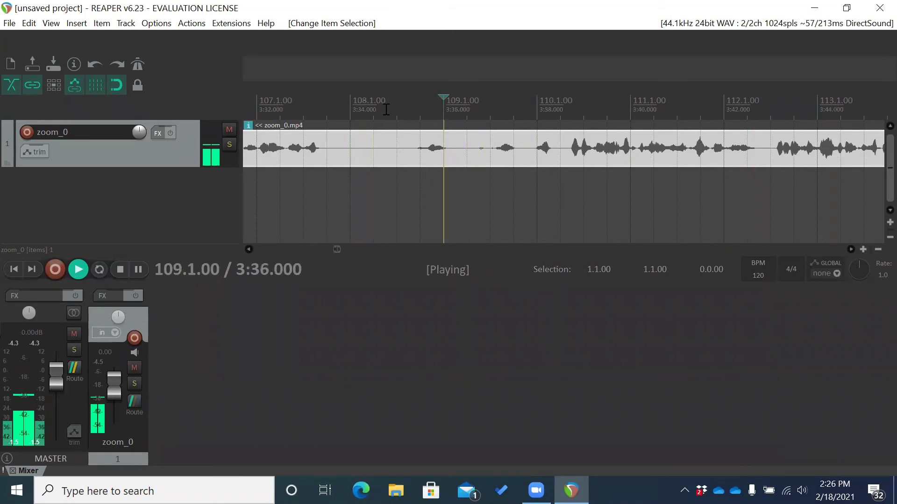
# - Move playback back measure by measure to 3:22 and pause it with the cursor at about 3:26.5
pyautogui.press('pageup')
pyautogui.press('pageup')
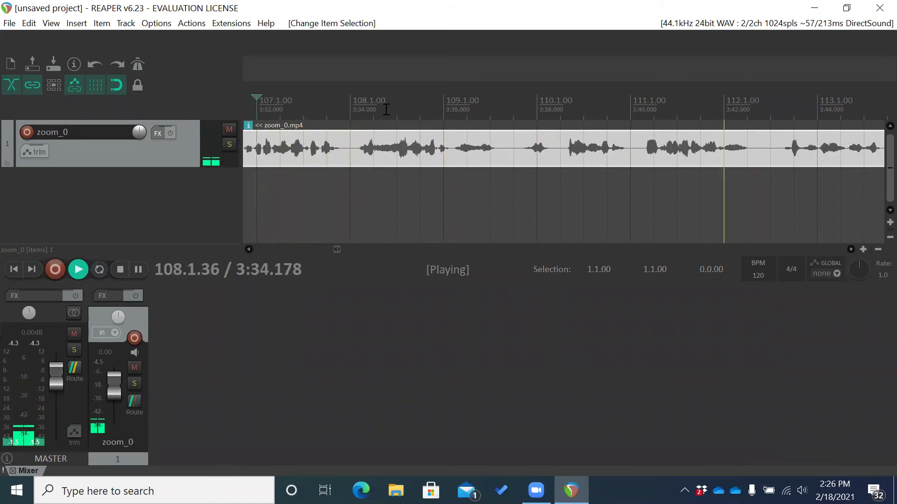
pyautogui.press('pageup')
pyautogui.press('pageup')
pyautogui.press('pageup')
pyautogui.press('pageup')
pyautogui.press('pageup')
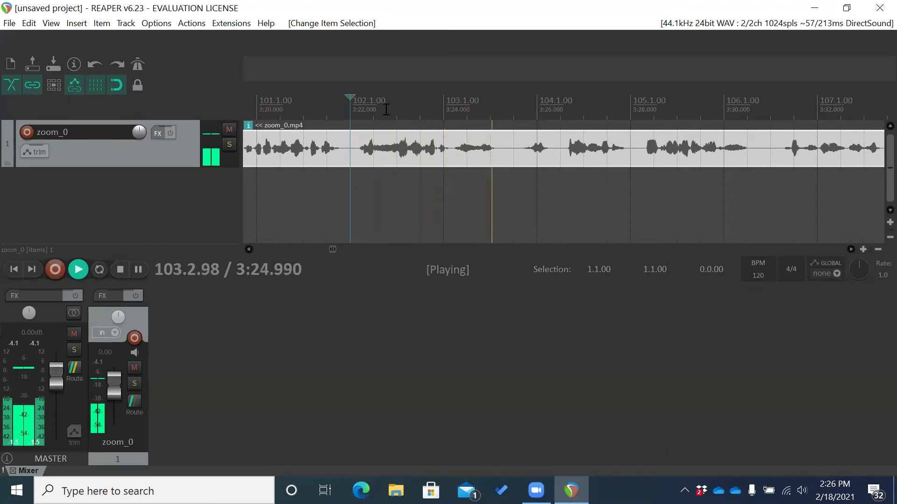
pyautogui.hotkey('ctrl', 'space')
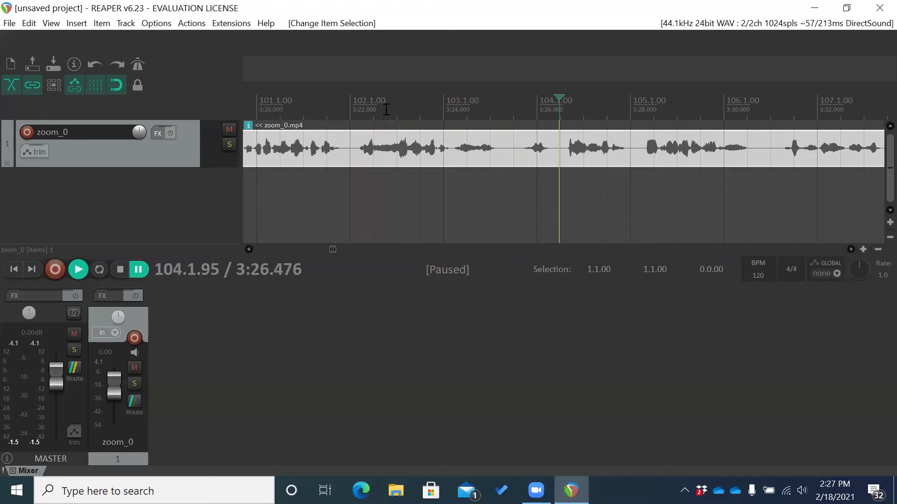
# - Review the selection, marker and tempo commands offered for the timeline ruler without applying any
pyautogui.rightClick(386, 109)
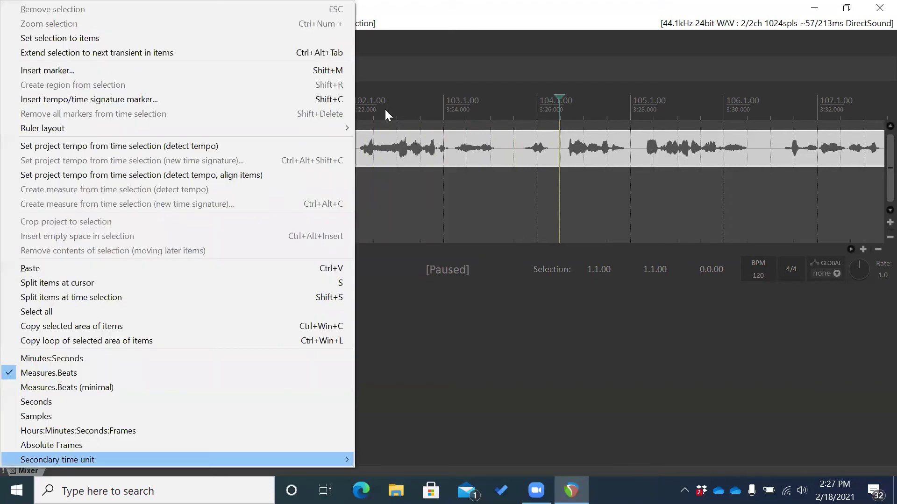
pyautogui.press('Up')
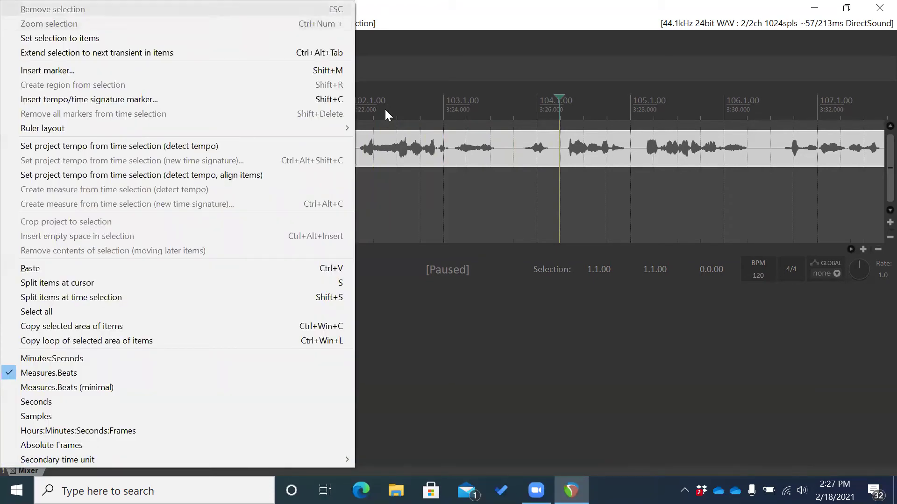
pyautogui.press('Down')
pyautogui.press('Down')
pyautogui.press('Down')
pyautogui.press('Down')
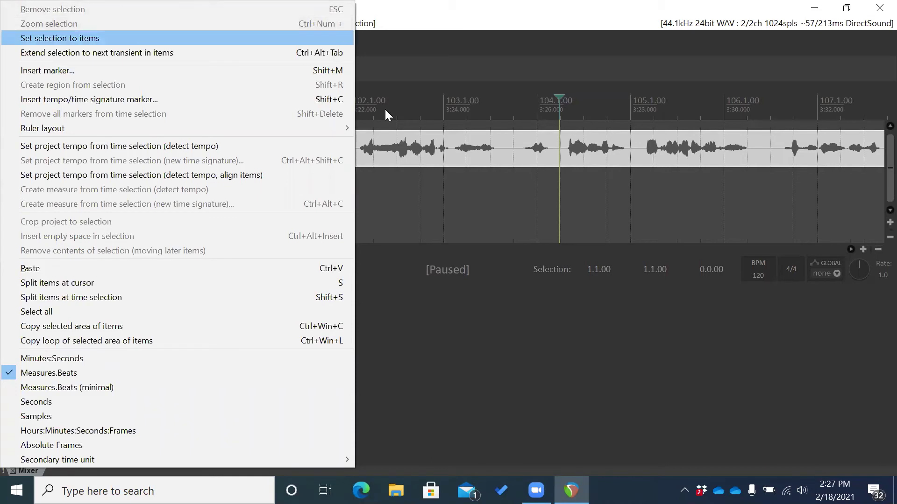
pyautogui.press('Down')
pyautogui.press('Down')
pyautogui.press('Down')
pyautogui.press('Down')
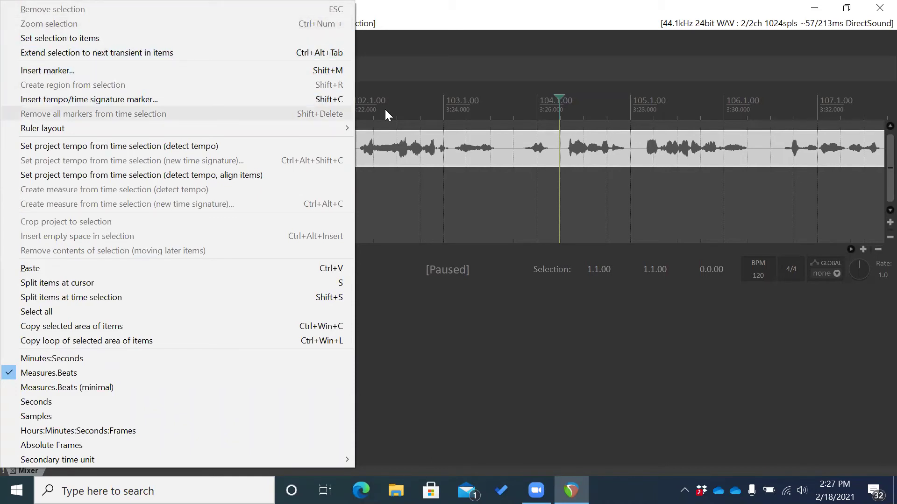
pyautogui.press('Down')
pyautogui.press('Down')
pyautogui.press('Down')
pyautogui.press('Down')
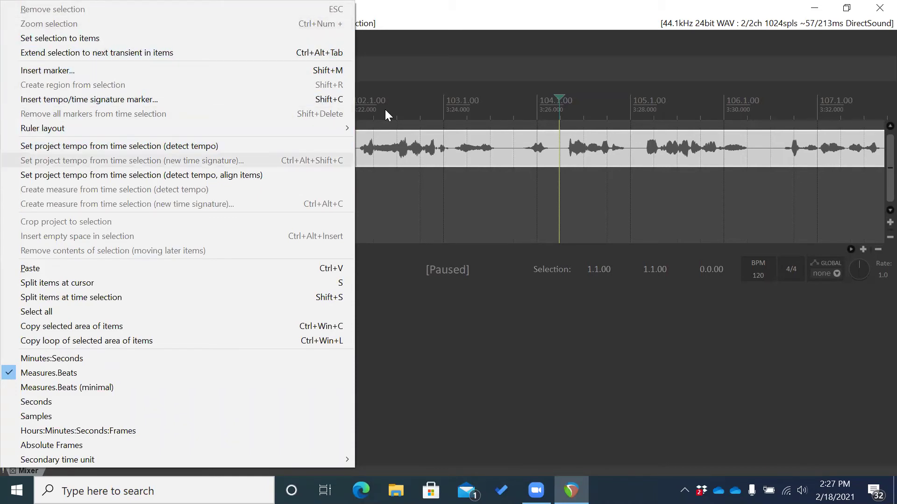
pyautogui.press('Down')
pyautogui.press('Down')
pyautogui.press('Down')
pyautogui.press('Down')
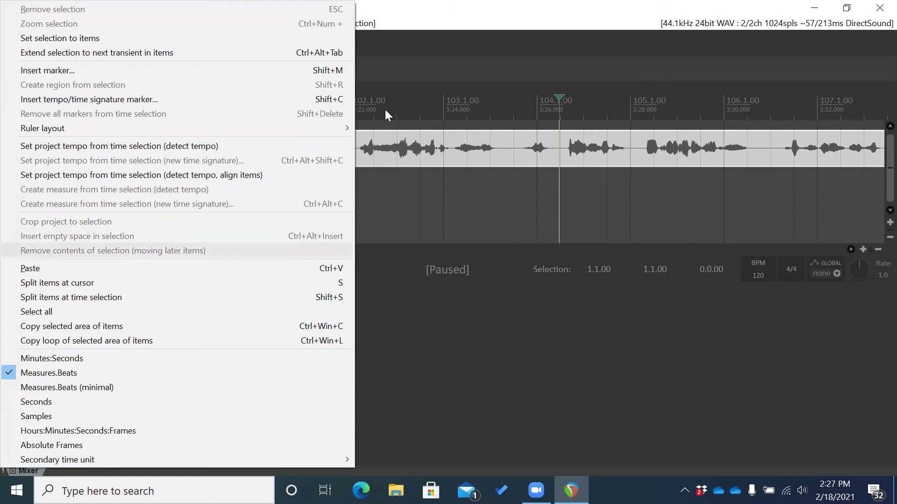
pyautogui.press('Escape')
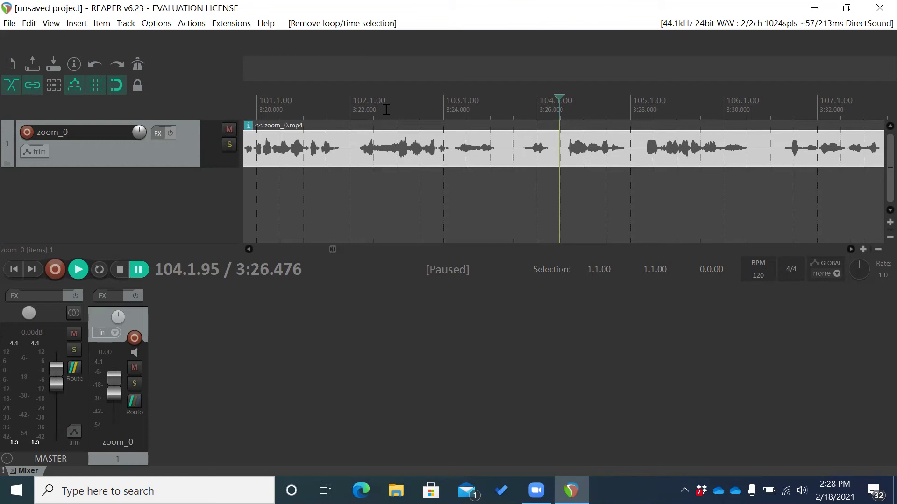
# - Split the zoom_0.mp4 item at the cursor and cut the part before the split point
pyautogui.press('s')
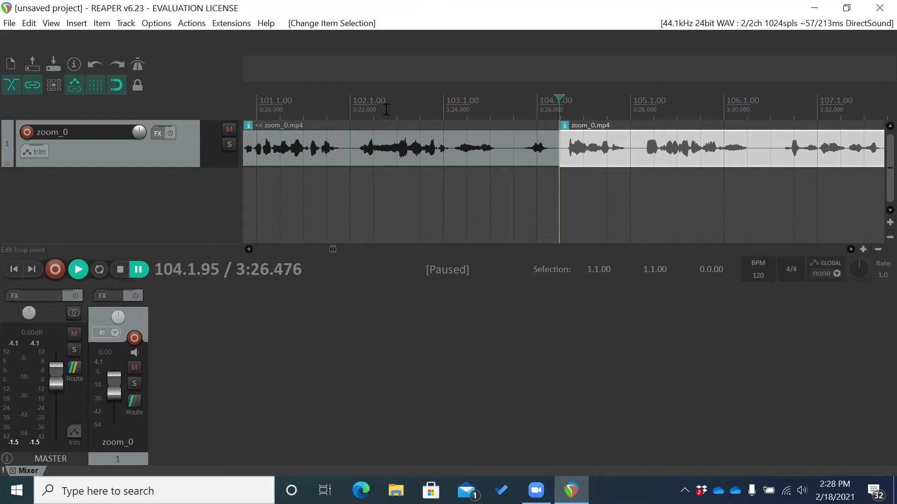
pyautogui.press('Home')
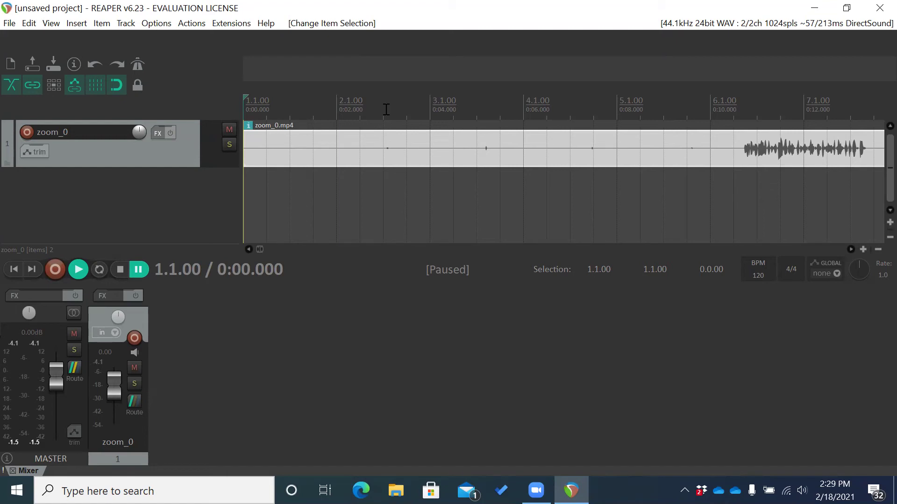
pyautogui.press('space')
pyautogui.press('space')
pyautogui.hotkey('ctrl', 'x')
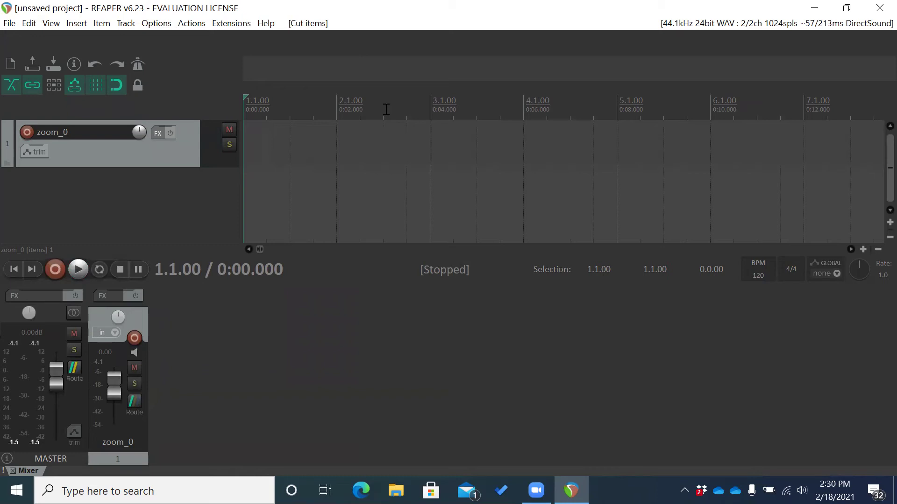
# - Select the remaining zoom_0.mp4 item, cut it and paste it at the start of the project
pyautogui.hotkey('ctrl', 'z')
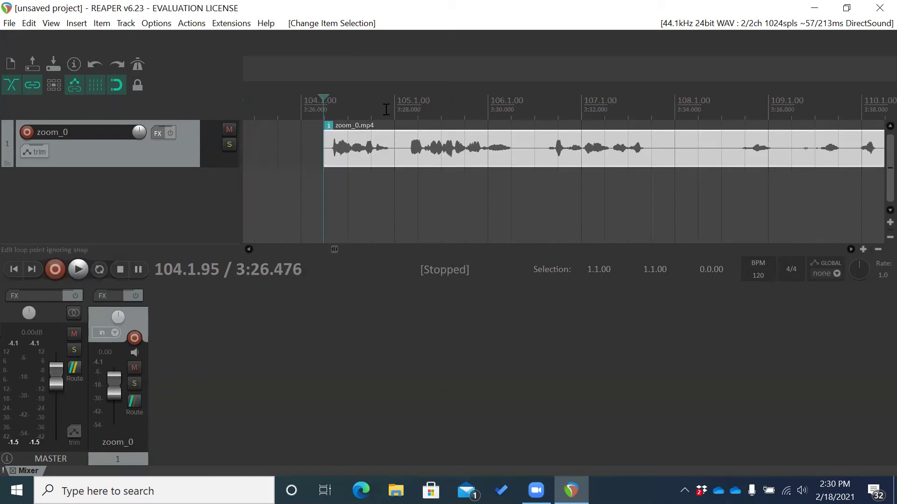
pyautogui.hotkey('ctrl', 'x')
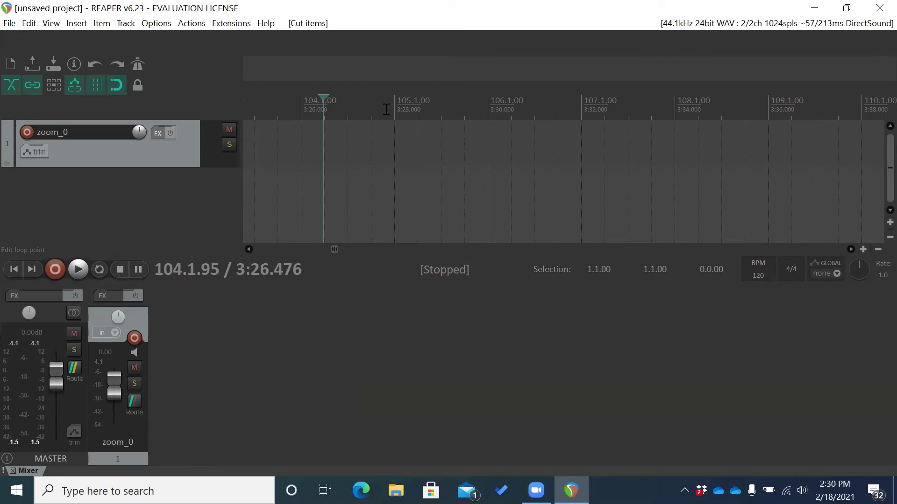
pyautogui.press('Home')
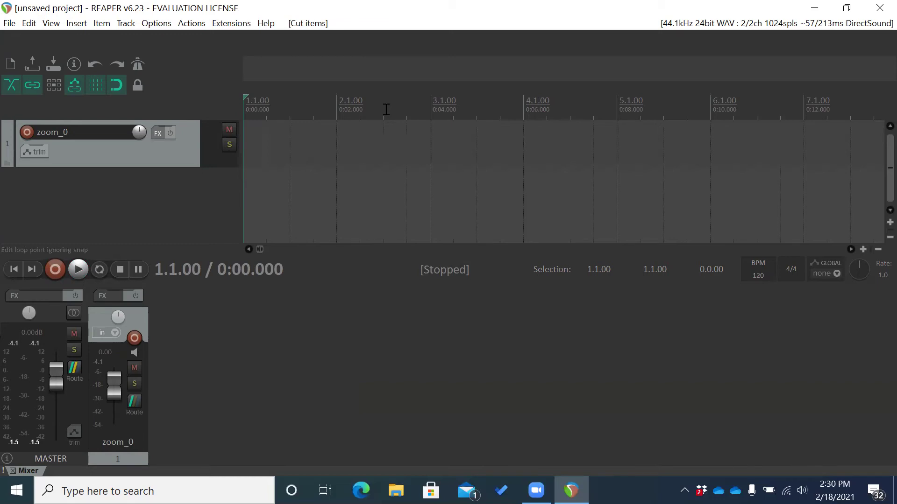
pyautogui.hotkey('ctrl', 'v')
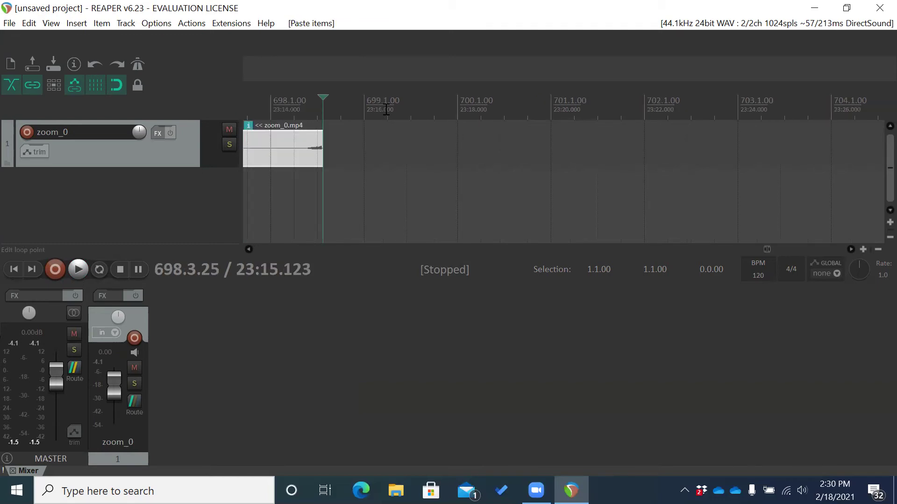
# - Play the pasted item from the project start to check the edit, and stop playback
pyautogui.press('Home')
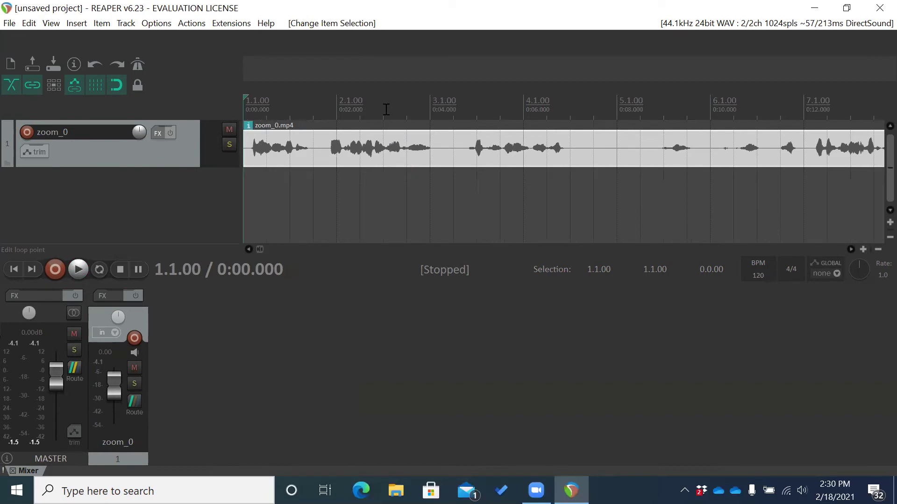
pyautogui.press('space')
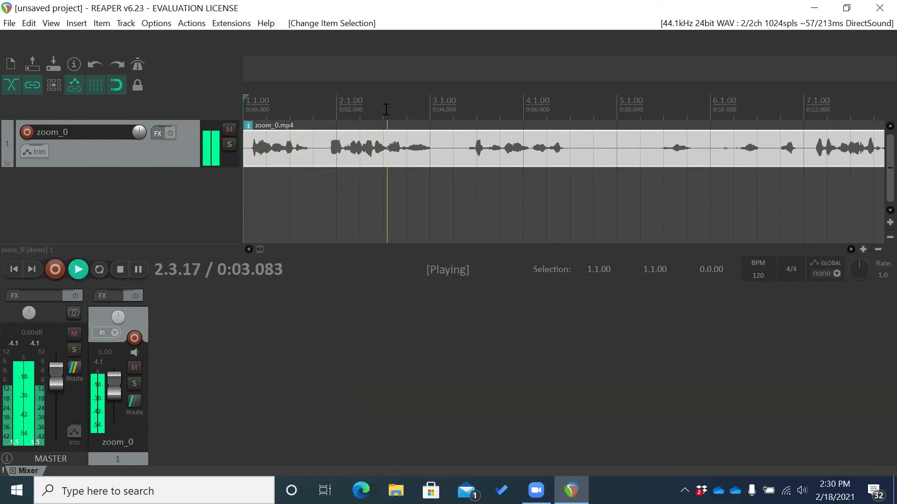
pyautogui.press('space')
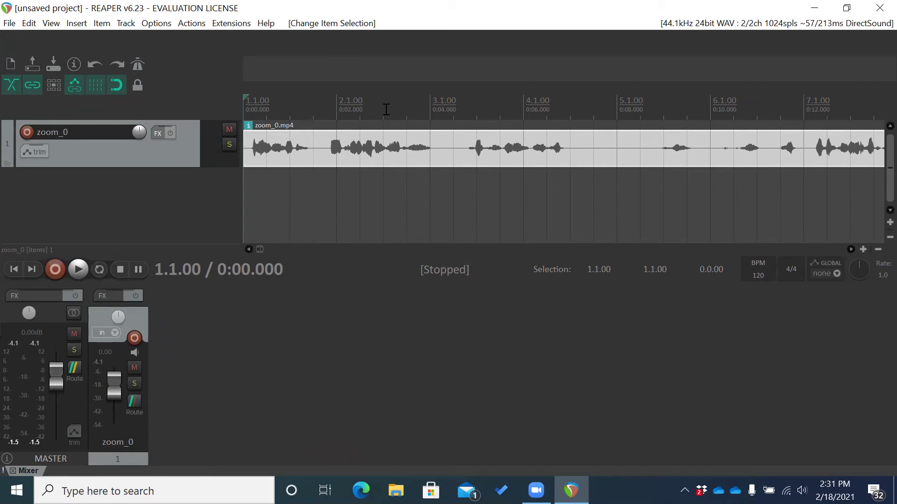
# - Play the zoom_0.mp4 item from the project start, skip ahead by measures and pause at about 0:12
pyautogui.press('space')
pyautogui.press('pagedown')
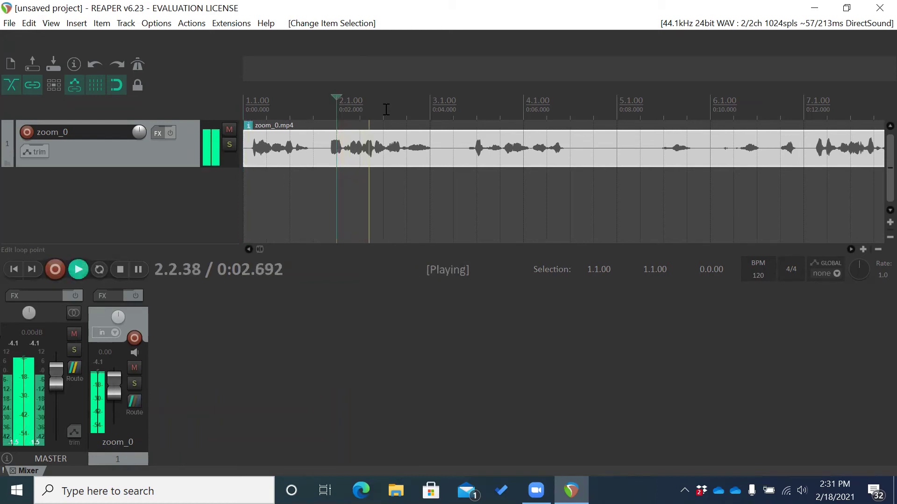
pyautogui.press('pagedown')
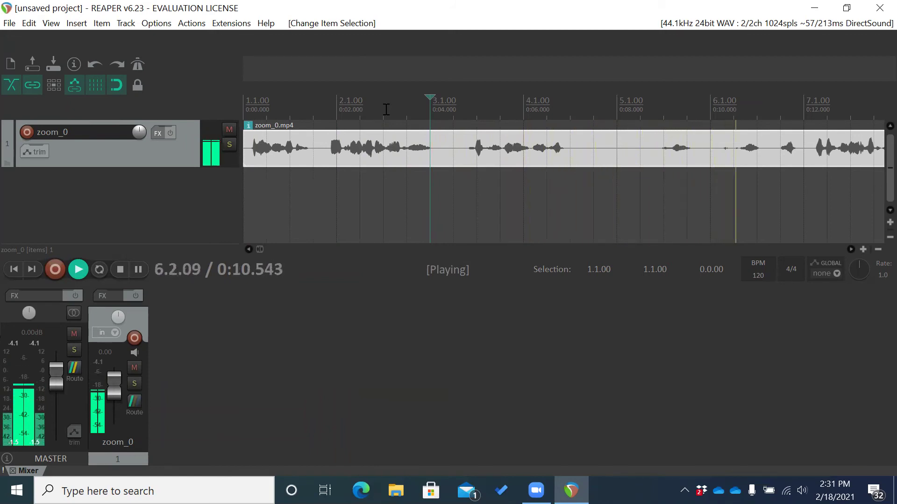
pyautogui.hotkey('ctrl', 'space')
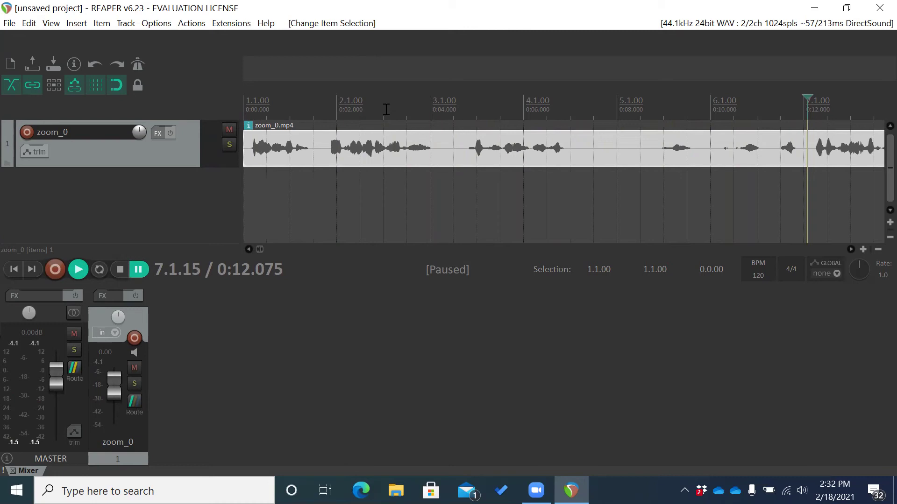
# - Replay from the project start, skip ahead by measures, pause at 6.4.85 (0:11.922) and select the time from the project start to there
pyautogui.press('Home')
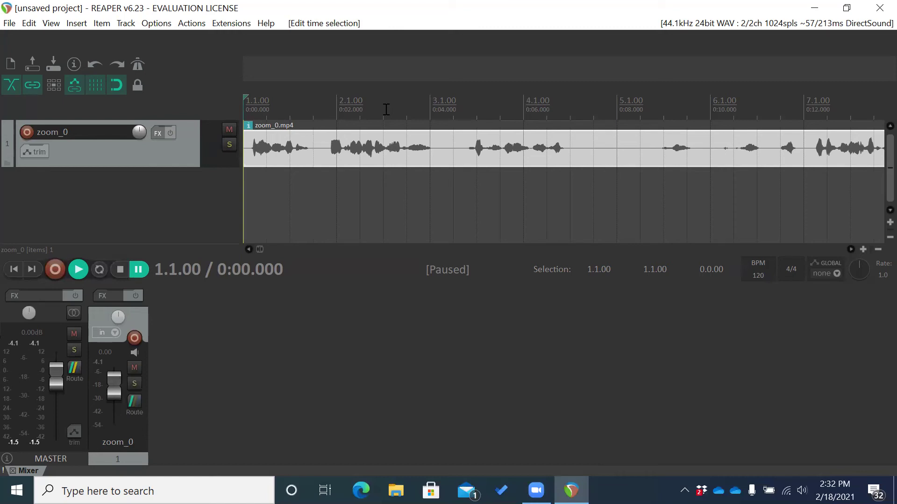
pyautogui.press('space')
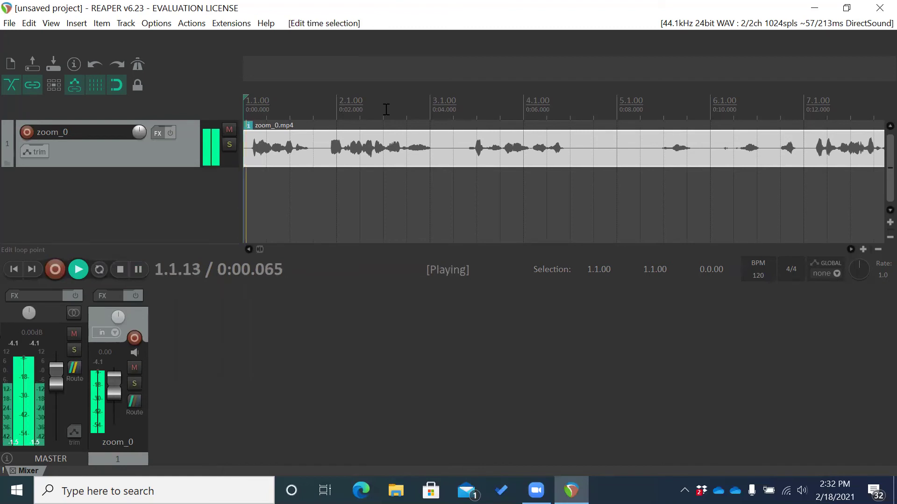
pyautogui.press('pagedown')
pyautogui.press('pagedown')
pyautogui.press('pagedown')
pyautogui.press('pagedown')
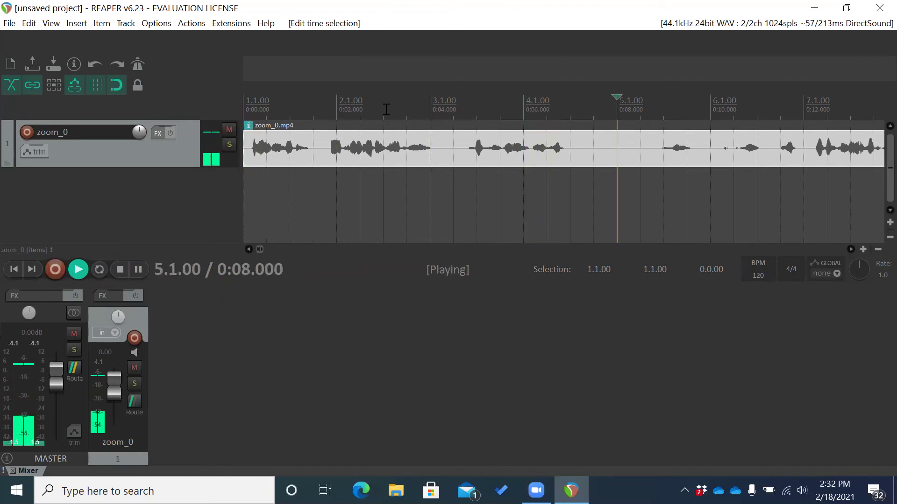
pyautogui.press('pagedown')
pyautogui.press('pagedown')
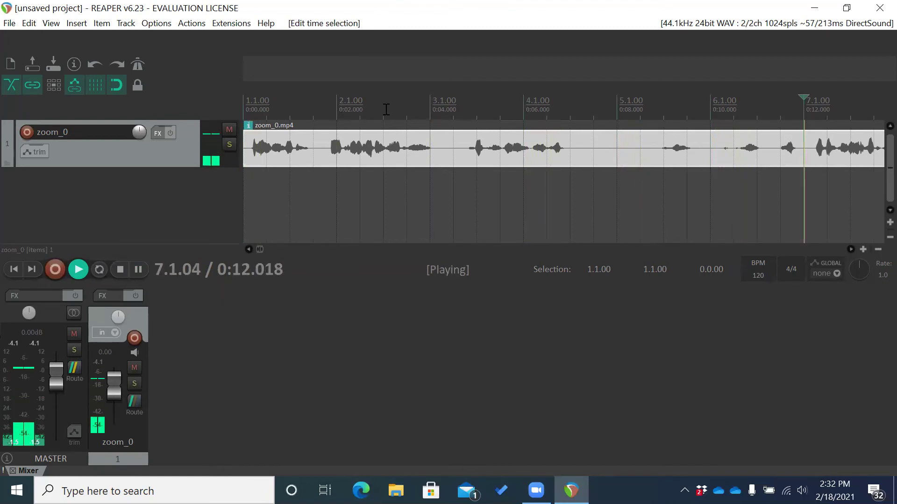
pyautogui.press('pageup')
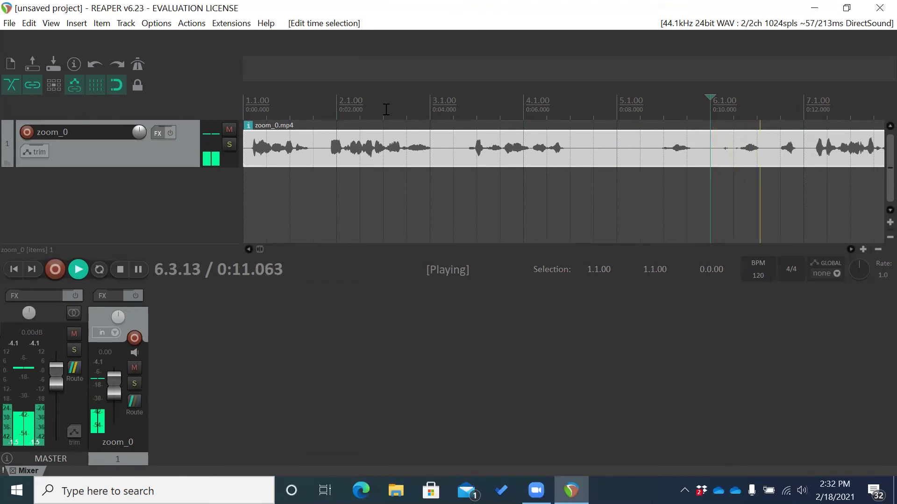
pyautogui.hotkey('ctrl', 'space')
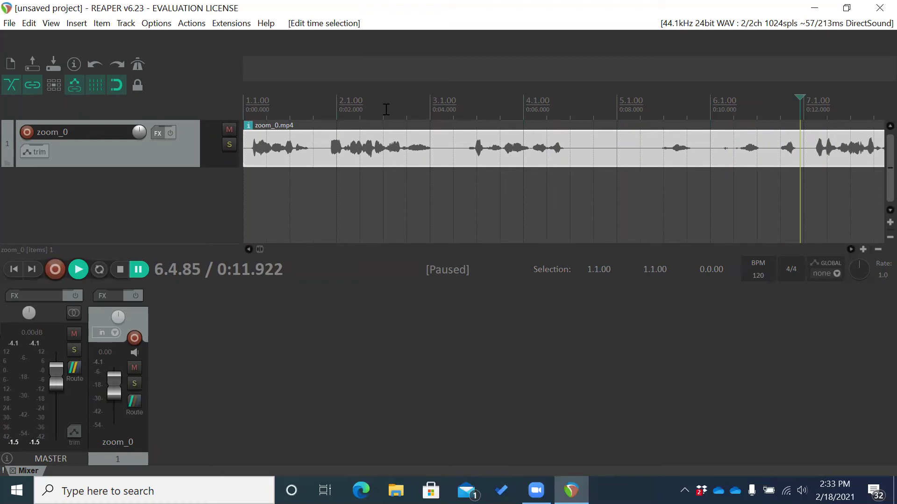
pyautogui.hotkey('shift', 'Home')
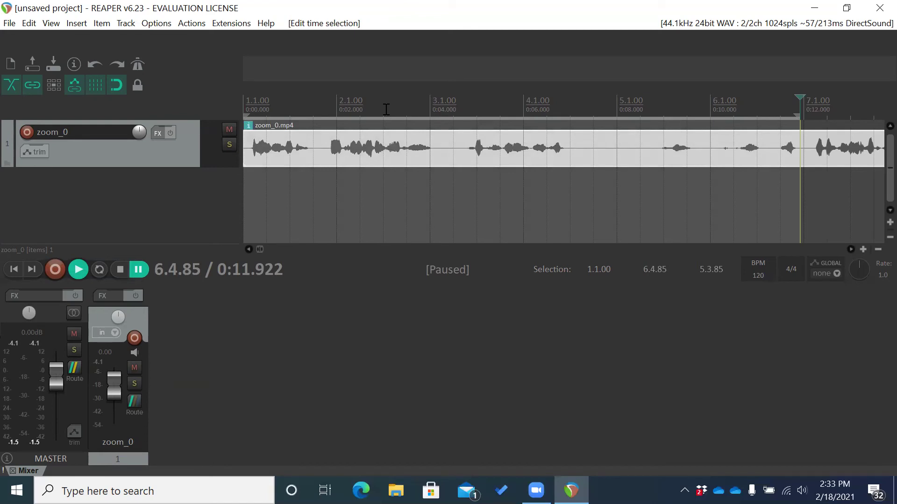
# - Remove the contents of the time selection, moving later items to close the gap
pyautogui.rightClick(386, 115)
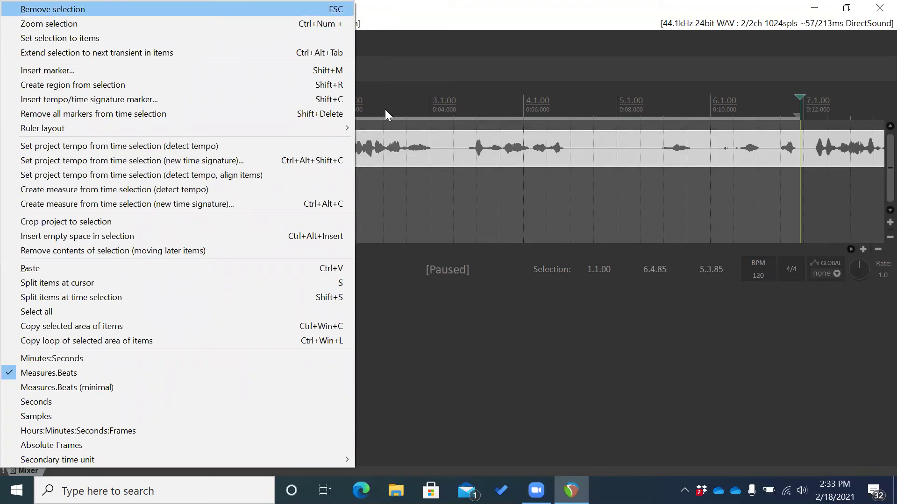
pyautogui.press('Up')
pyautogui.press('Down')
pyautogui.press('Down')
pyautogui.press('Down')
pyautogui.press('Down')
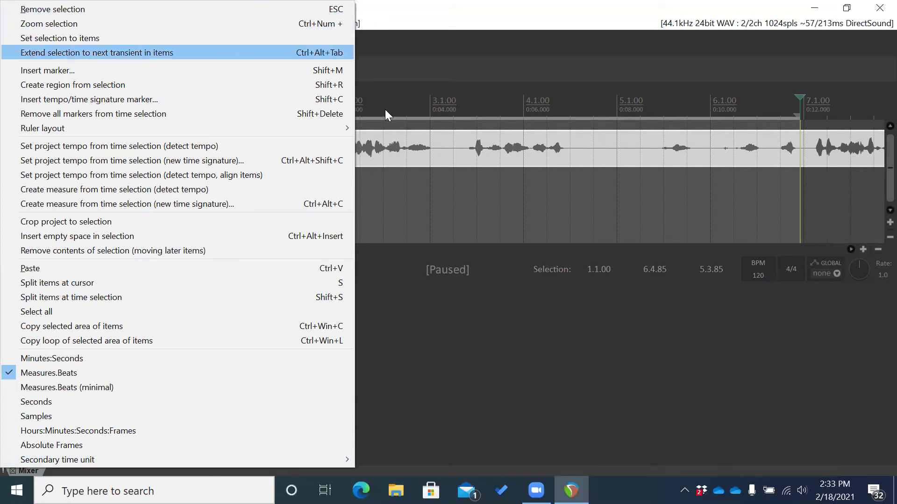
pyautogui.press('Down')
pyautogui.press('Down')
pyautogui.press('Down')
pyautogui.press('Down')
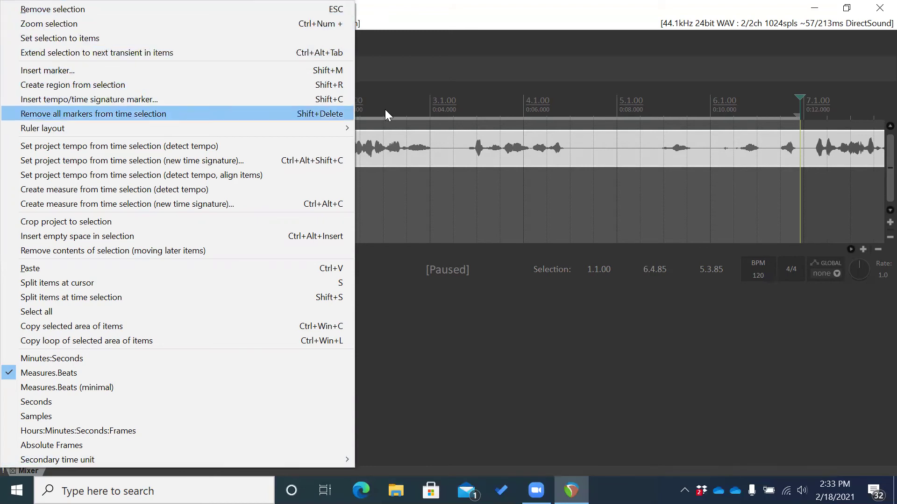
pyautogui.press('Down')
pyautogui.press('Down')
pyautogui.press('Down')
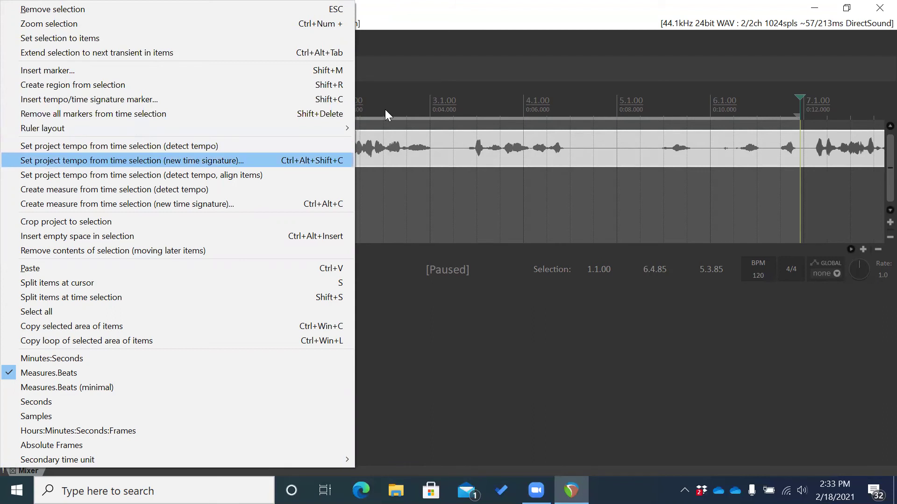
pyautogui.press('Down')
pyautogui.press('Down')
pyautogui.press('Down')
pyautogui.press('Down')
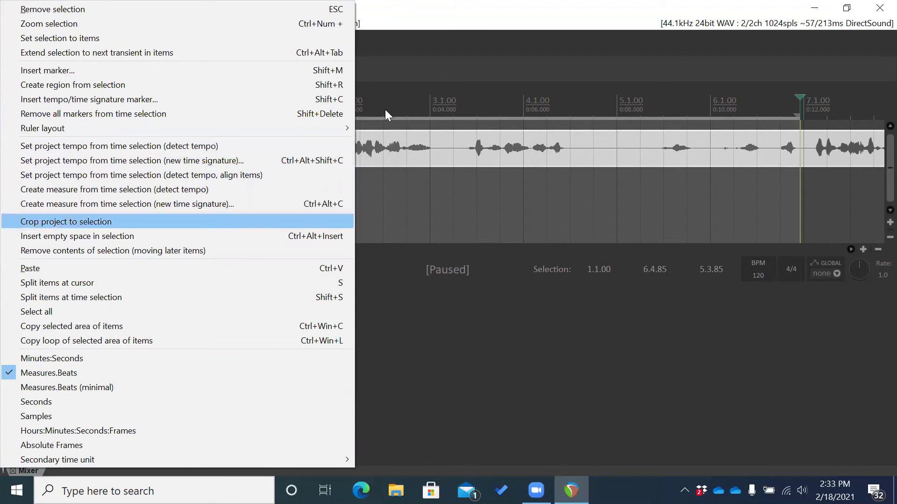
pyautogui.press('Down')
pyautogui.press('Down')
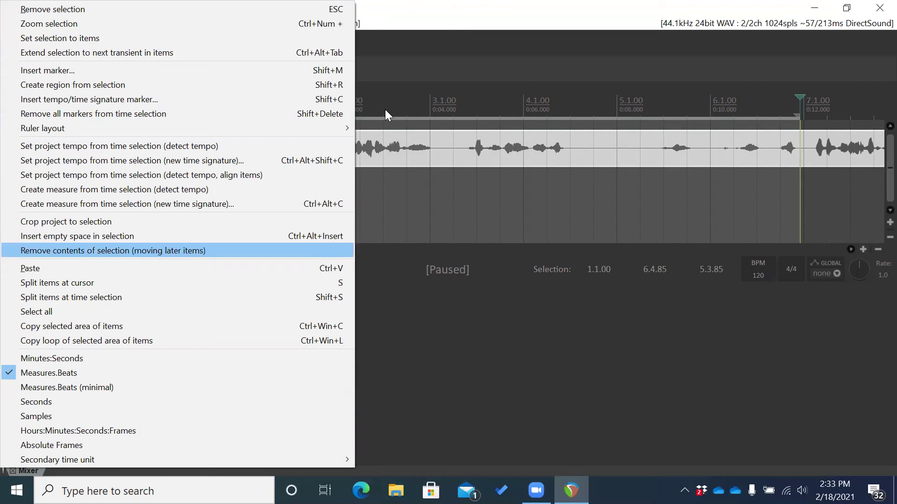
pyautogui.press('Return')
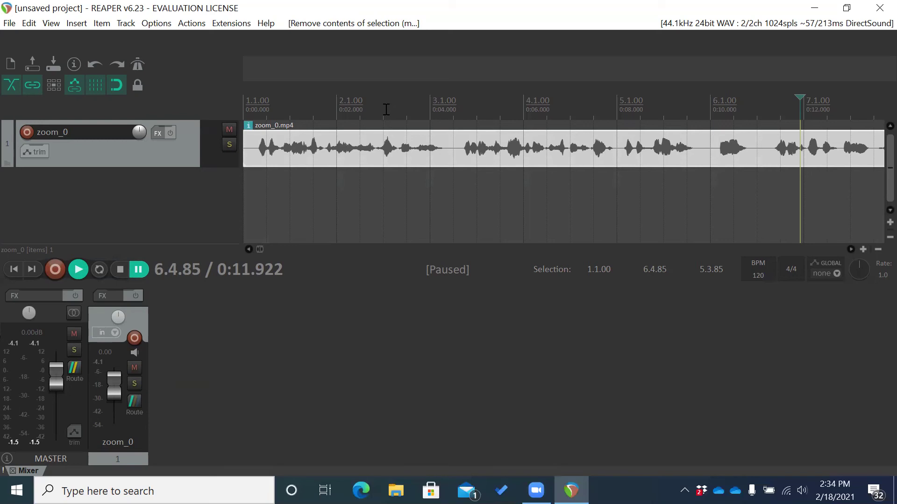
# - Play the trimmed recording from the project start and pause at about 1:46.4
pyautogui.press('Home')
pyautogui.press('space')
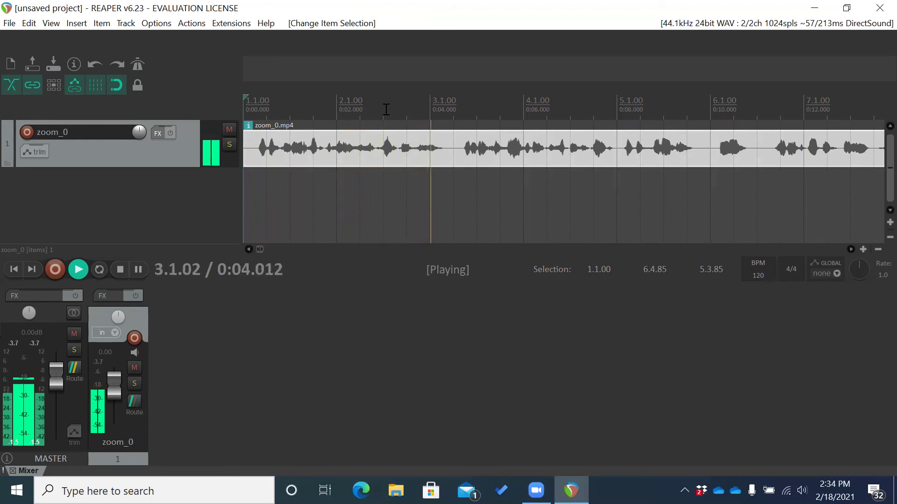
pyautogui.hotkey('ctrl', 'space')
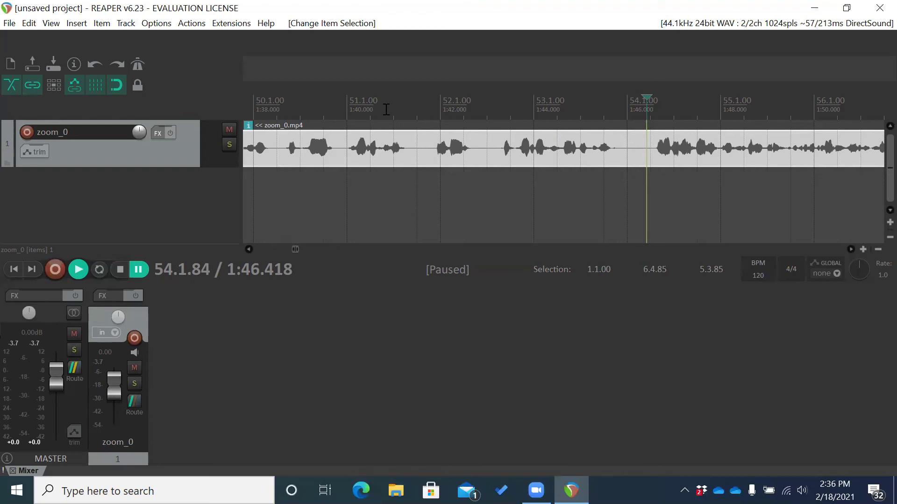
# - Resume playback from the pause point and skip backward through the recording to about 1:32.4
pyautogui.press('space')
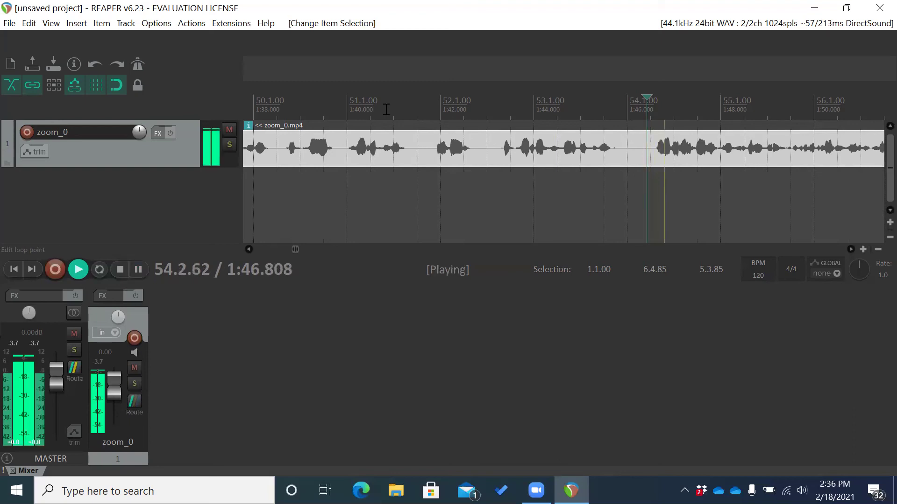
pyautogui.press('Left')
pyautogui.press('Left')
pyautogui.press('Left')
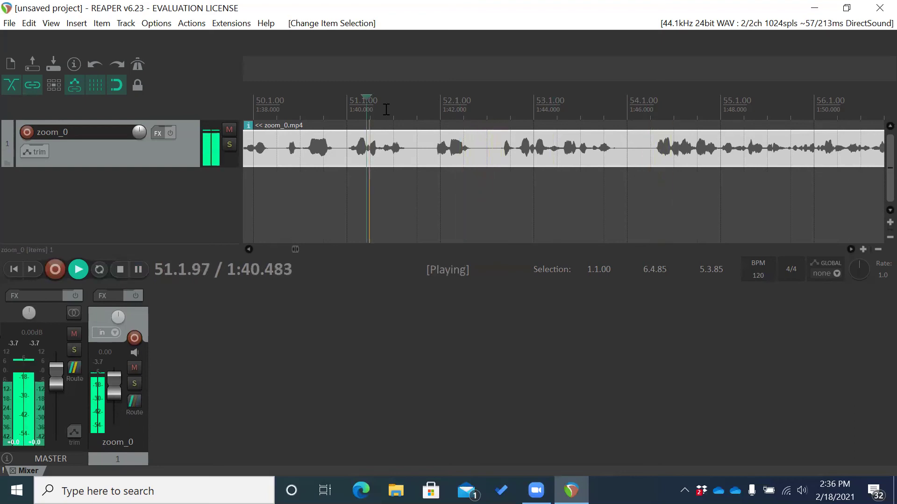
pyautogui.press('Left')
pyautogui.press('Left')
pyautogui.press('Left')
pyautogui.press('Left')
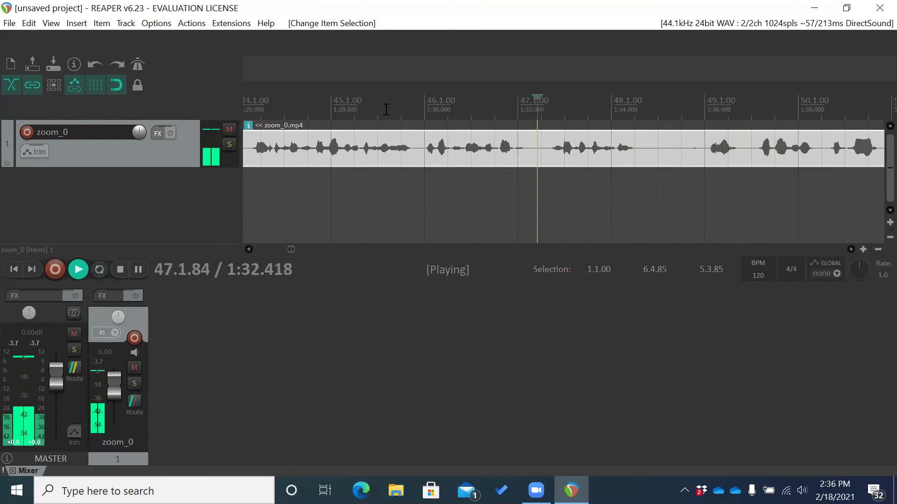
# - Skip playback forward to the silent gap near 1:56 and set the time selection start at 59.1.59
pyautogui.press('Right')
pyautogui.press('Right')
pyautogui.press('Right')
pyautogui.press('Right')
pyautogui.press('Right')
pyautogui.press('Right')
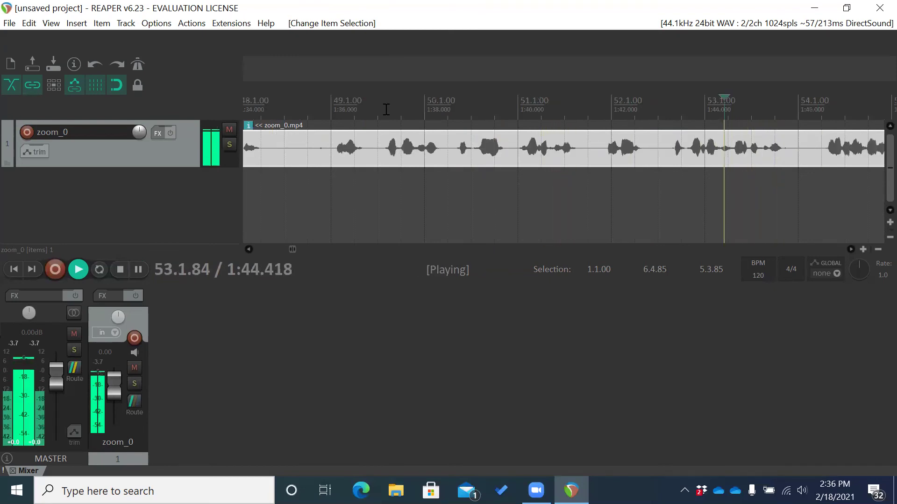
pyautogui.press('Right')
pyautogui.press('Right')
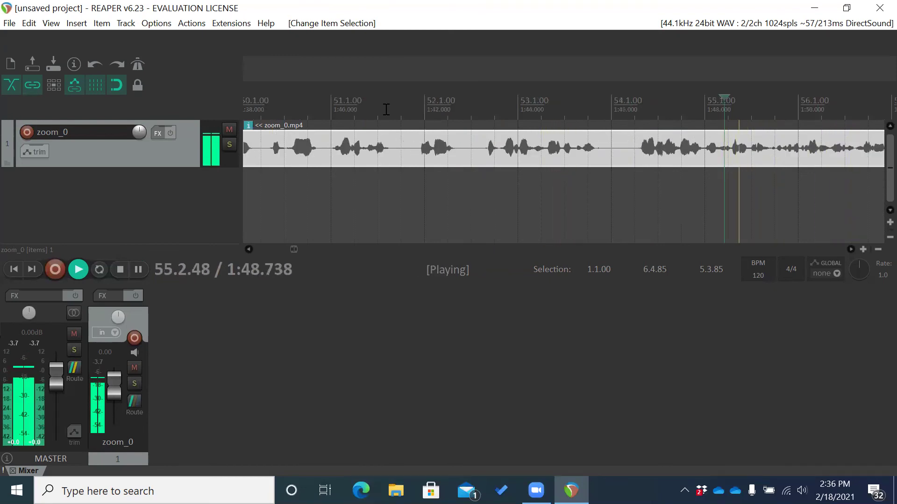
pyautogui.press('Right')
pyautogui.press('Right')
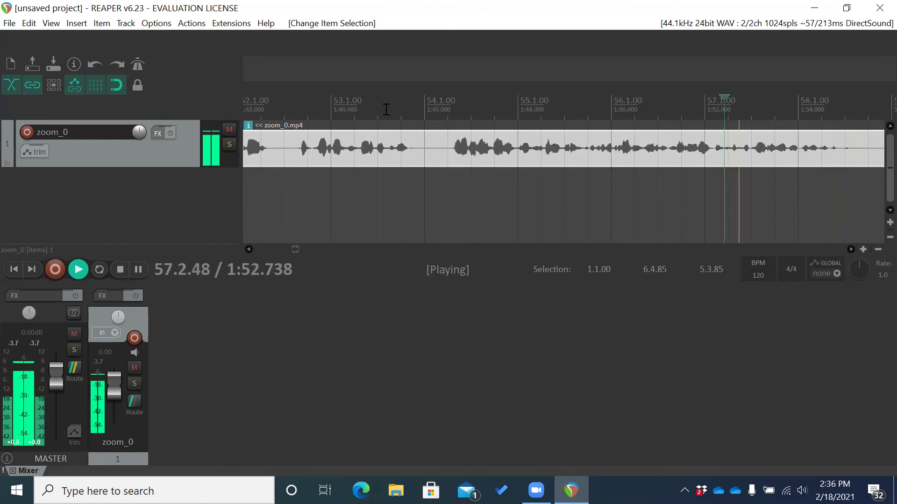
pyautogui.press('Right')
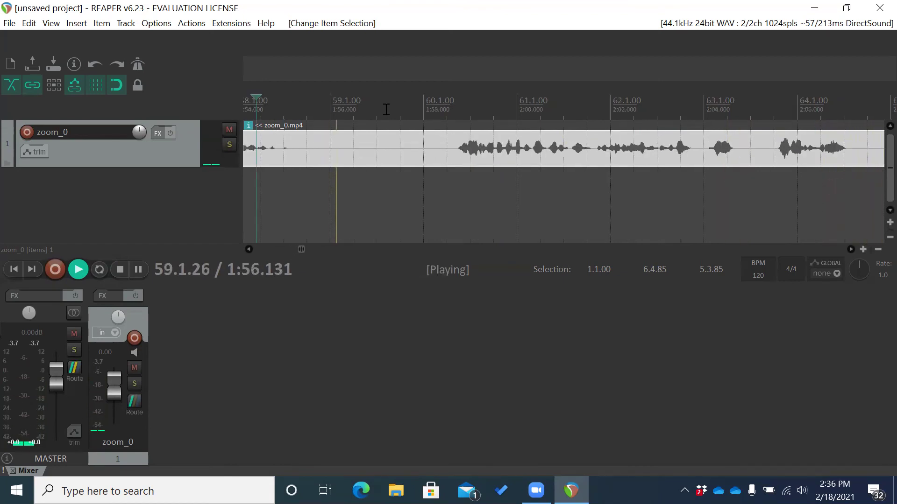
pyautogui.press('[')
# - Audition the audio around 1:58 repeatedly to locate where speech resumes after the silent gap, and pause playback
pyautogui.hotkey('ctrl', 'space')
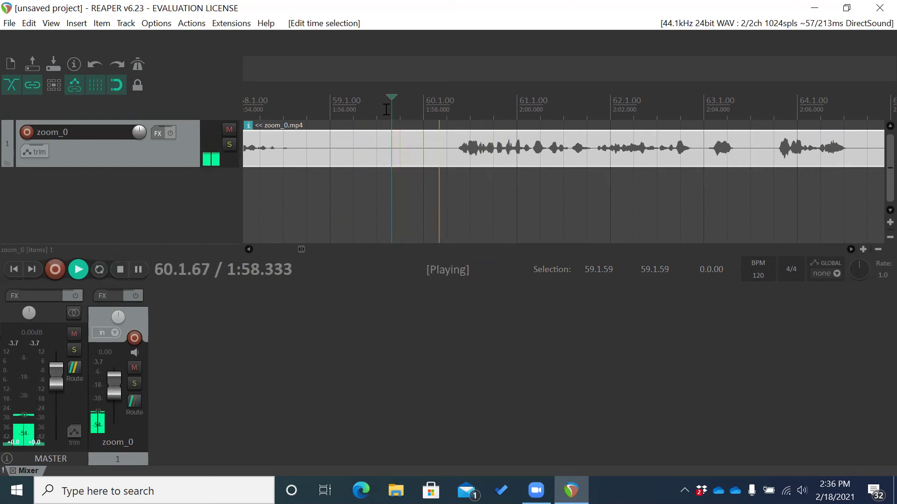
pyautogui.hotkey('ctrl', 'space')
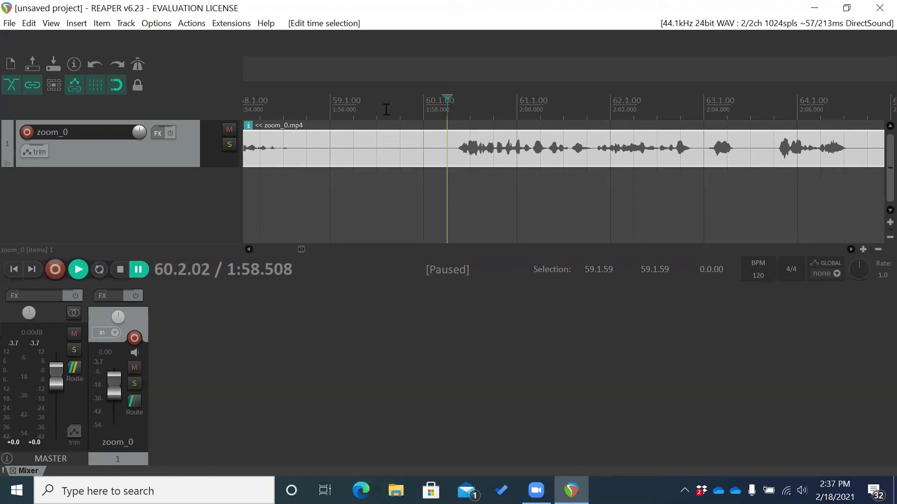
pyautogui.press('space')
pyautogui.press('space')
pyautogui.press('space')
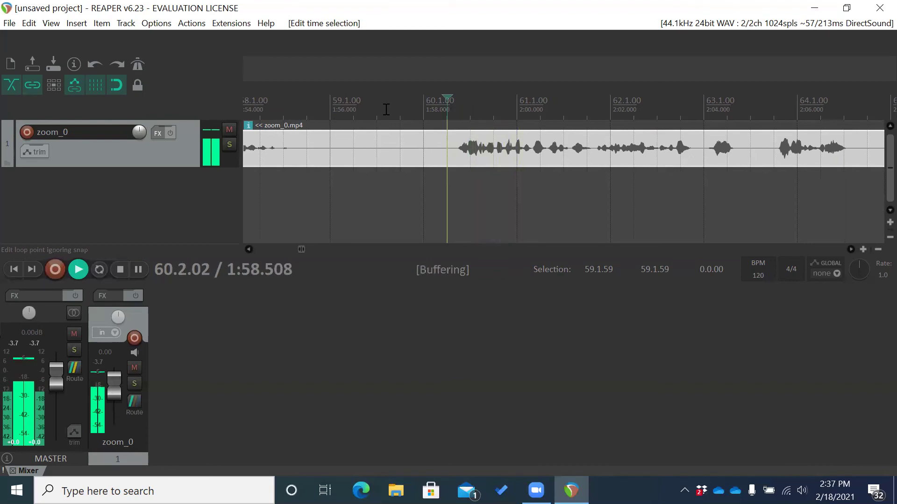
pyautogui.press('space')
pyautogui.press('space')
pyautogui.press('space')
pyautogui.press('space')
pyautogui.press('space')
pyautogui.press('space')
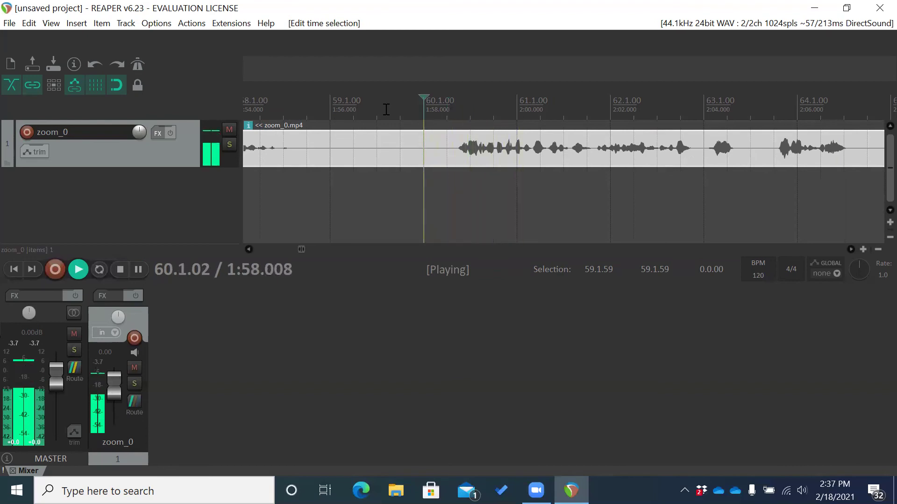
pyautogui.press('space')
pyautogui.press('space')
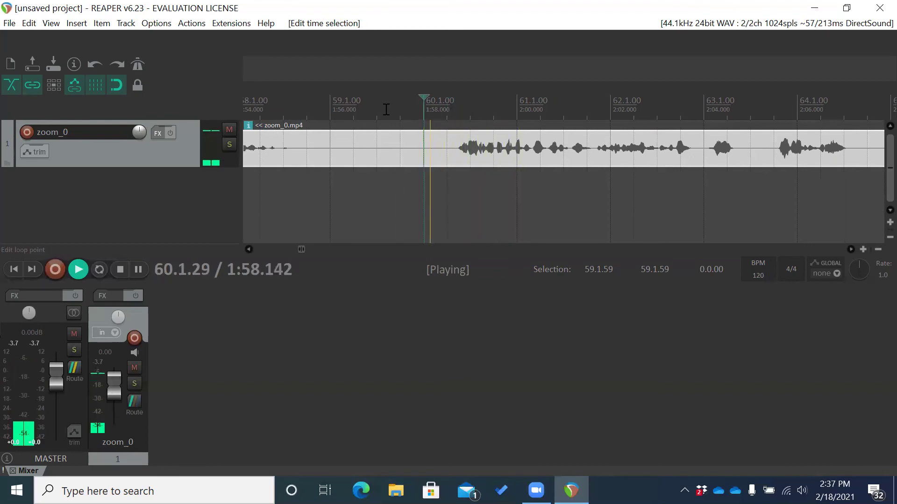
pyautogui.hotkey('ctrl', 'space')
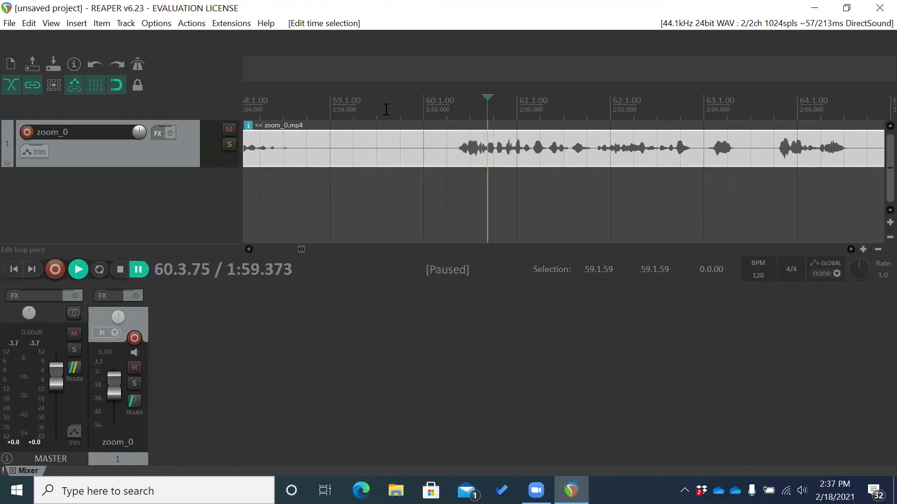
# - Pause playback just before speech resumes at 60.1.81 (1:58.403) and set the time selection end there
pyautogui.press('space')
pyautogui.press('space')
pyautogui.press('space')
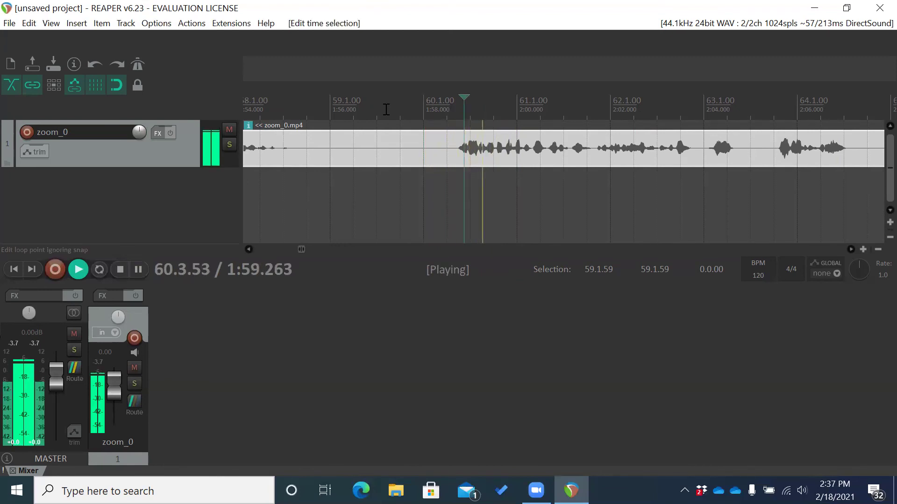
pyautogui.press('space')
pyautogui.press('space')
pyautogui.hotkey('ctrl', 'space')
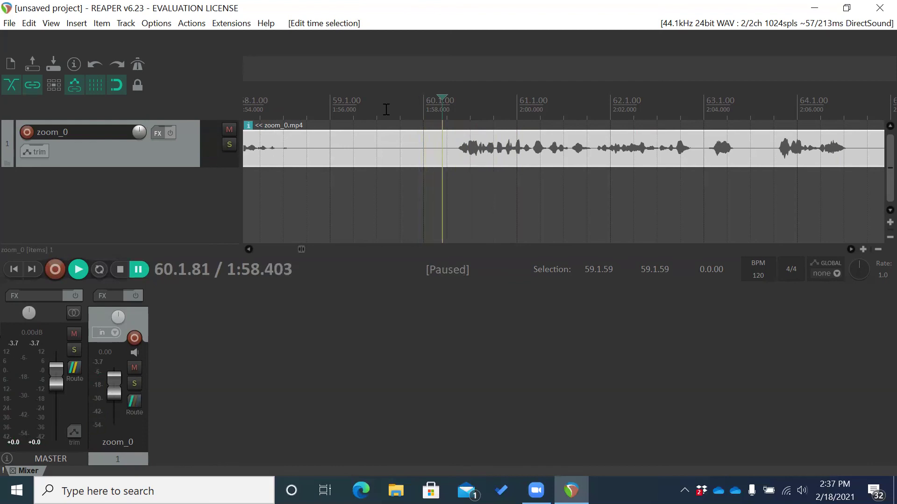
pyautogui.press(']')
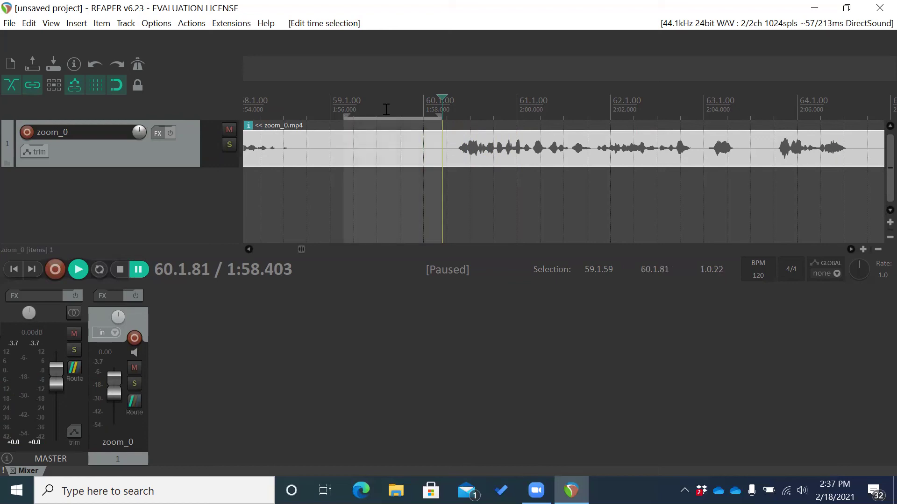
# - Remove the contents of the time selection over the silent gap near 1:56, moving later items to close it
pyautogui.rightClick(386, 110)
pyautogui.press('Down')
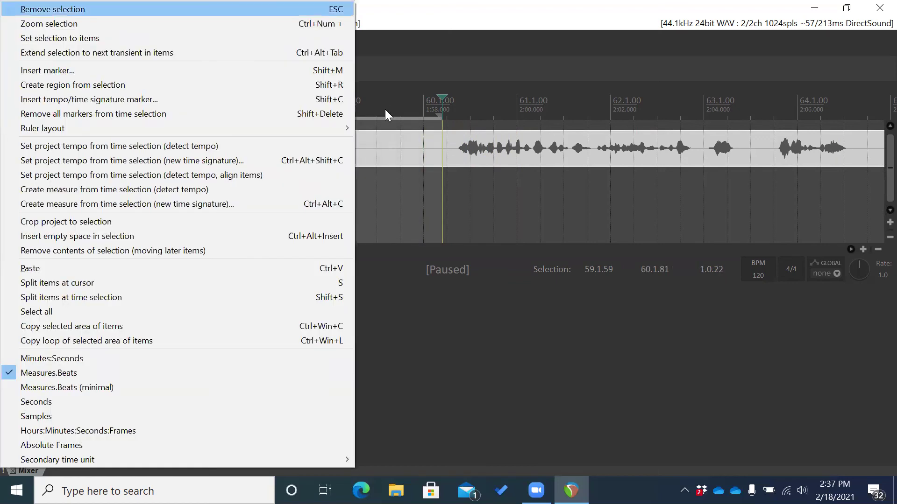
pyautogui.press('Up')
pyautogui.press('Up')
pyautogui.press('Up')
pyautogui.press('Up')
pyautogui.press('Up')
pyautogui.press('Up')
pyautogui.press('Up')
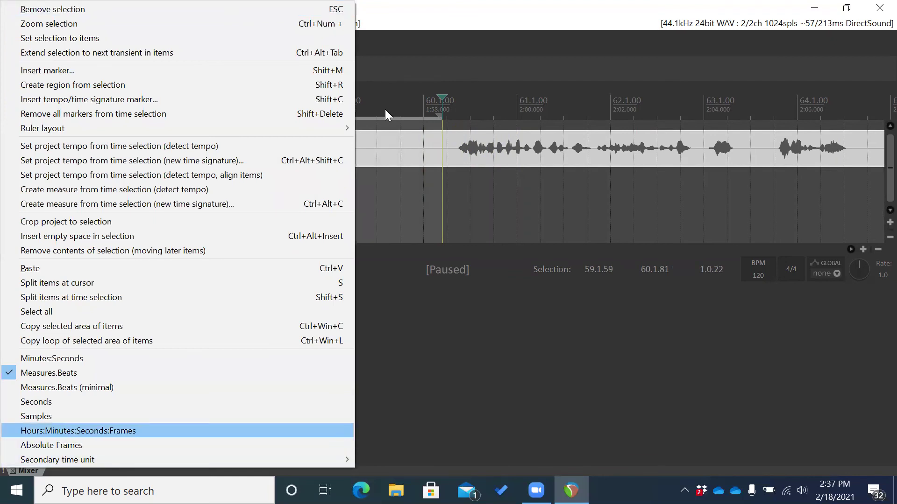
pyautogui.press('Up')
pyautogui.press('Up')
pyautogui.press('Up')
pyautogui.press('Up')
pyautogui.press('Up')
pyautogui.press('Up')
pyautogui.press('Up')
pyautogui.press('Up')
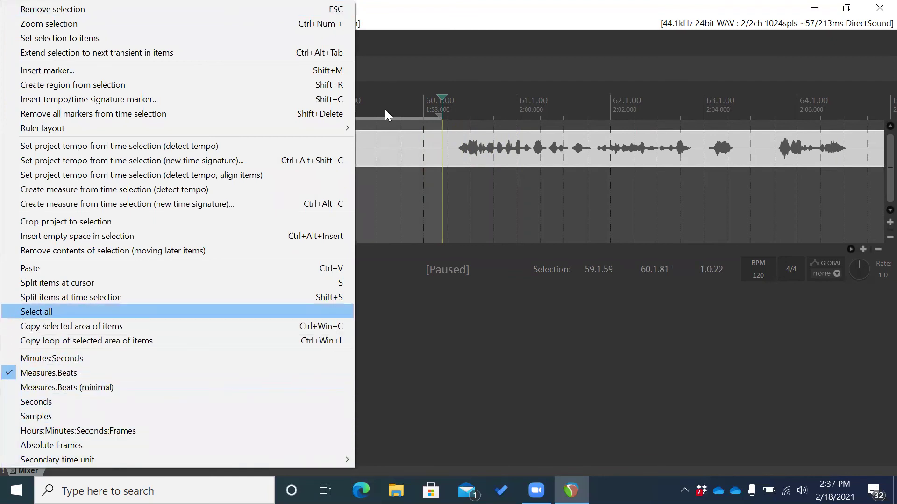
pyautogui.press('Return')
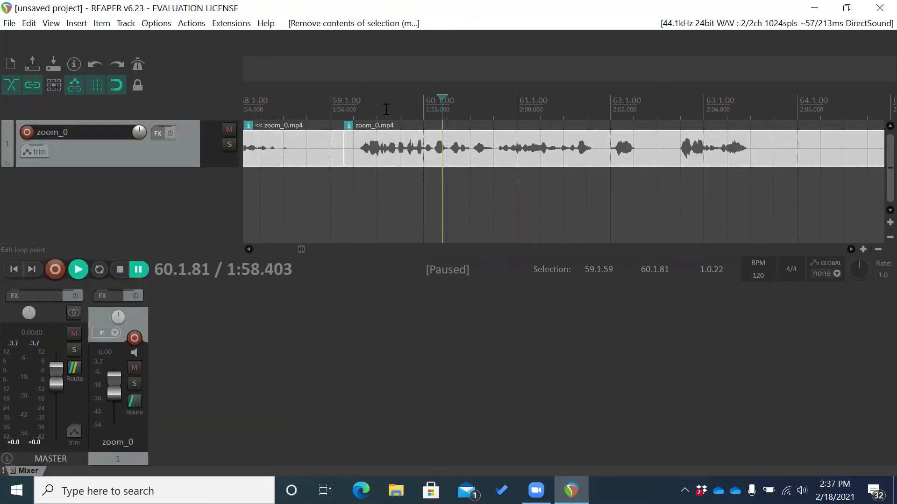
# - Move back two measures, play across the cut near 1:56 to check the join, and pause playback at 2:11.572
pyautogui.press('pageup')
pyautogui.press('pageup')
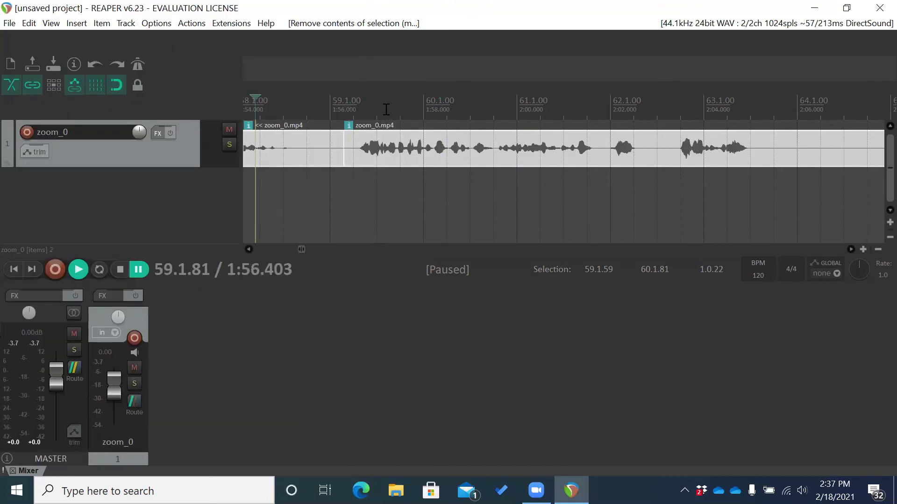
pyautogui.press('space')
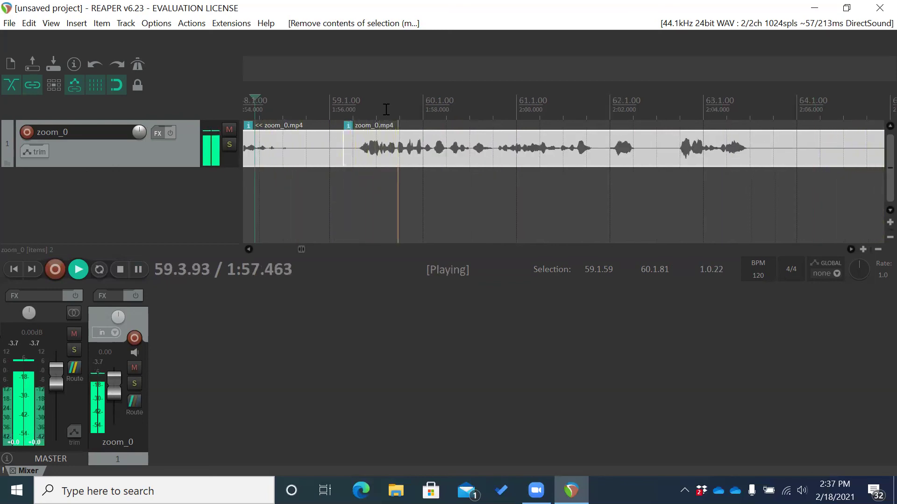
pyautogui.hotkey('ctrl', 'space')
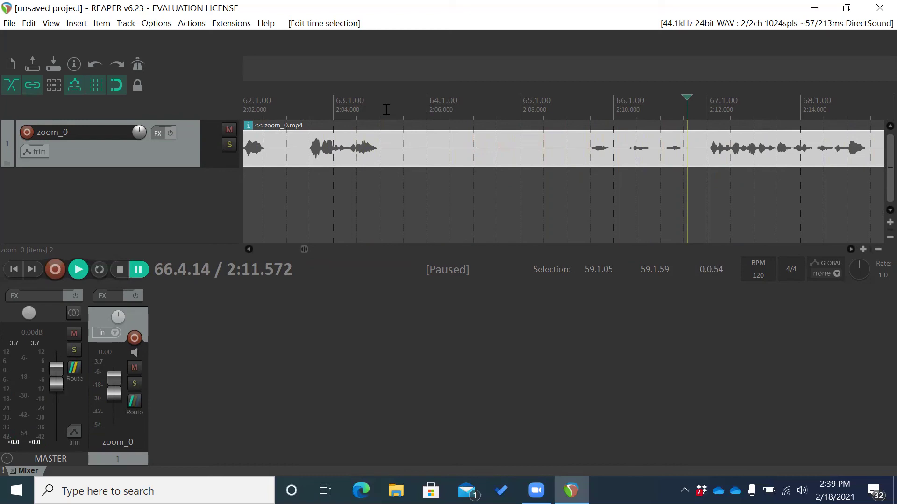
# - Set the time selection end at 66.4.14 (2:11.572) and remove the selection's contents, moving later items
pyautogui.press(']')
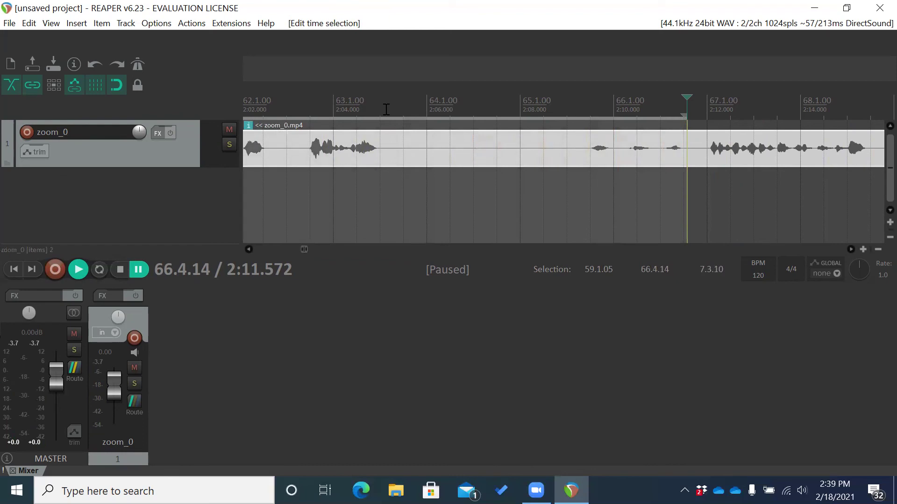
pyautogui.rightClick(386, 110)
pyautogui.press('Down')
pyautogui.press('Down')
pyautogui.press('Down')
pyautogui.press('Down')
pyautogui.press('Down')
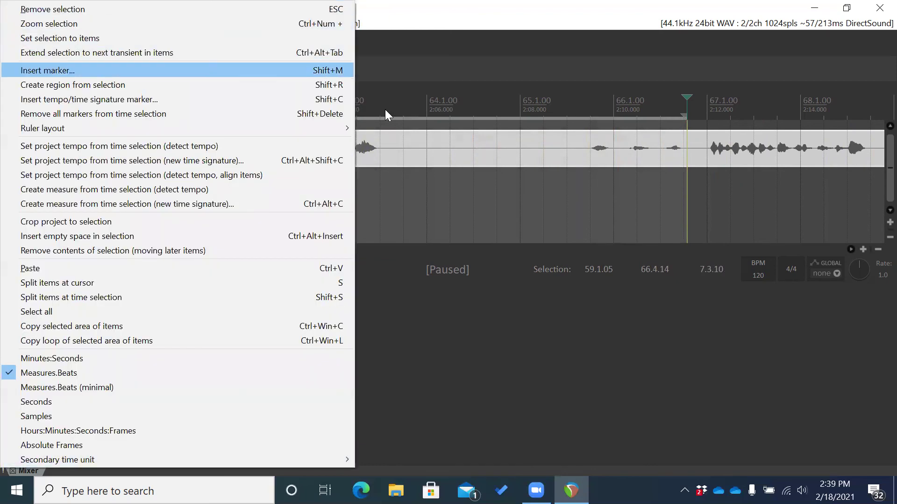
pyautogui.press('Down')
pyautogui.press('Down')
pyautogui.press('Down')
pyautogui.press('Down')
pyautogui.press('Down')
pyautogui.press('Down')
pyautogui.press('Down')
pyautogui.press('Down')
pyautogui.press('Down')
pyautogui.press('Down')
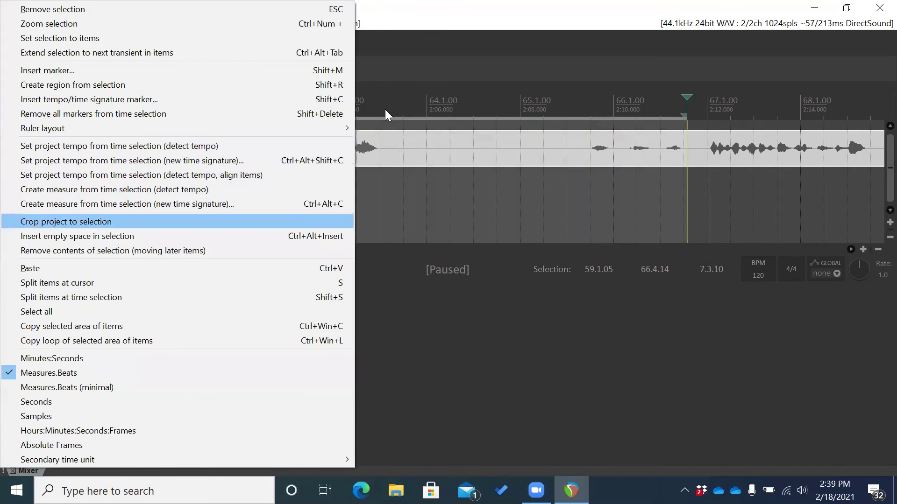
pyautogui.press('Down')
pyautogui.press('Down')
pyautogui.press('Down')
pyautogui.press('Up')
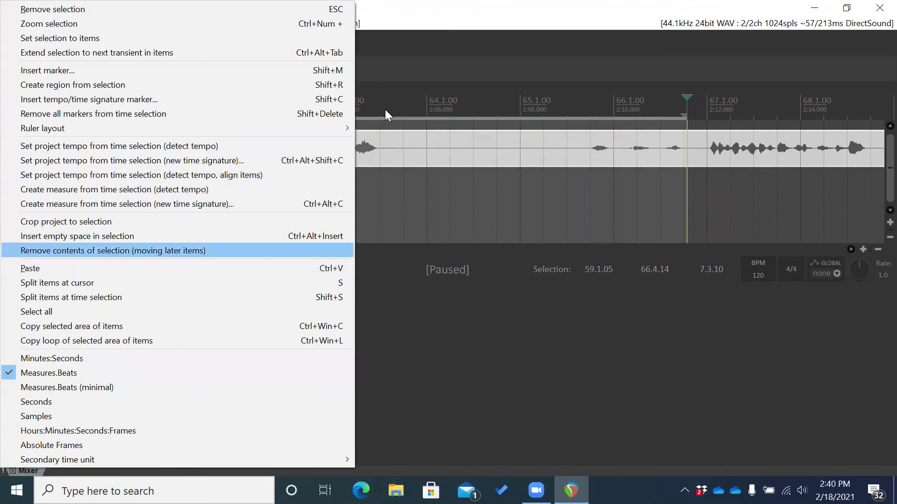
pyautogui.press('Return')
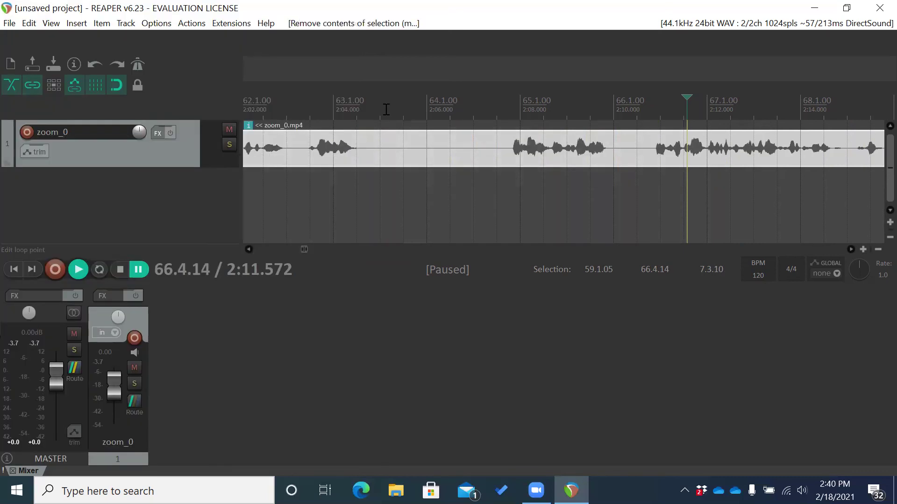
# - Move back two measures, play the recording from about 2:07.6, and pause at 2:10.586
pyautogui.press('Left')
pyautogui.press('Left')
pyautogui.press('space')
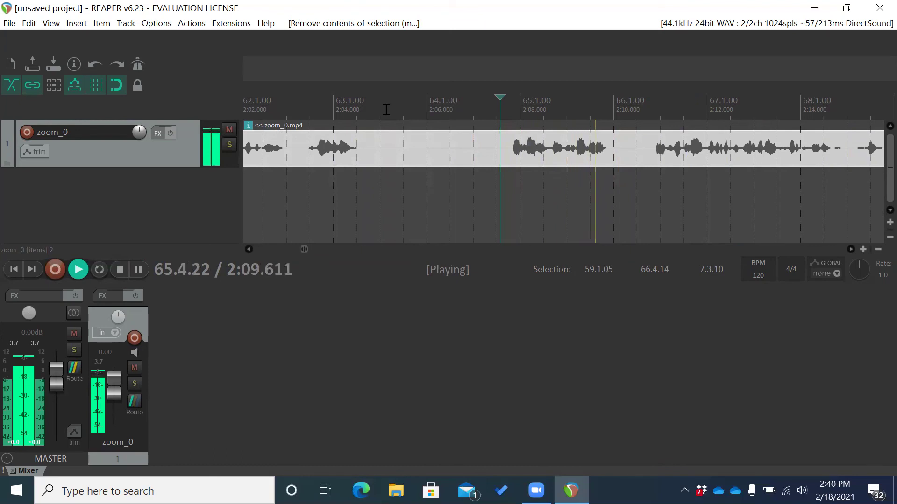
pyautogui.hotkey('ctrl', 'space')
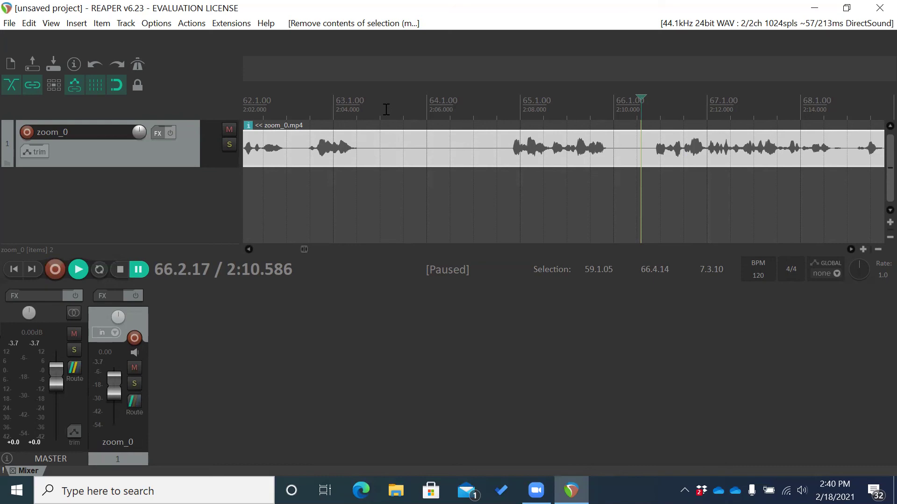
# - Skip back to before the join near 1:56, play through the edited passage, and pause at 2:09.187
pyautogui.press('pageup')
pyautogui.press('pageup')
pyautogui.press('pageup')
pyautogui.press('space')
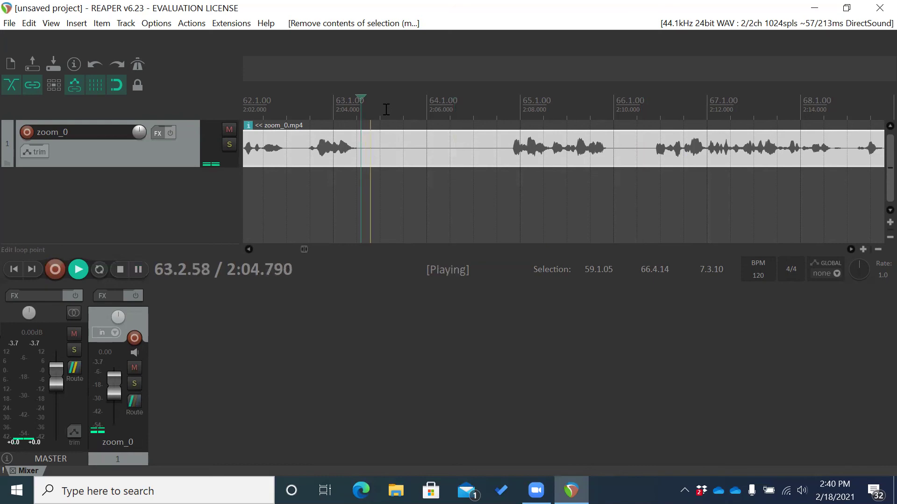
pyautogui.press('pageup')
pyautogui.press('pageup')
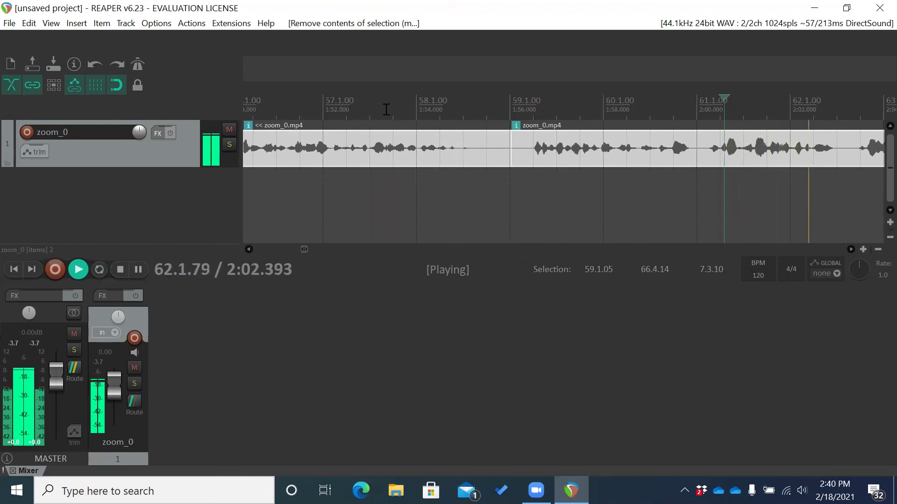
pyautogui.press('pageup')
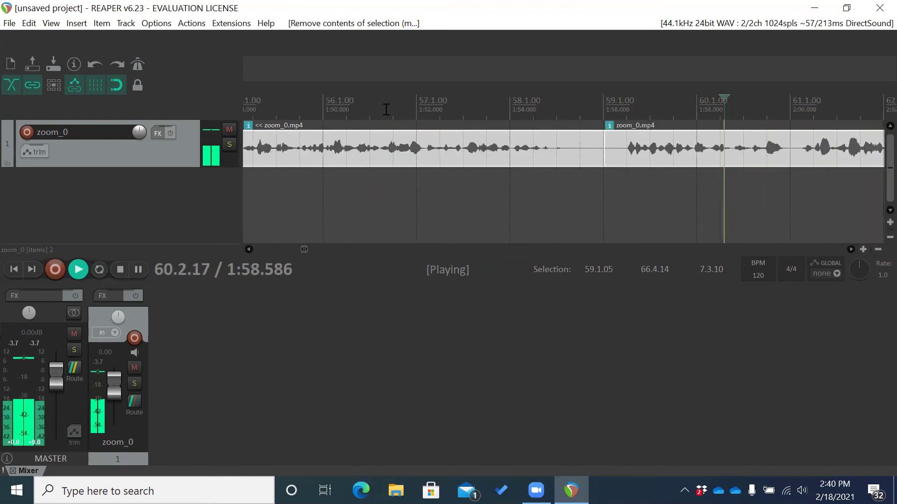
pyautogui.press('pageup')
pyautogui.press('pageup')
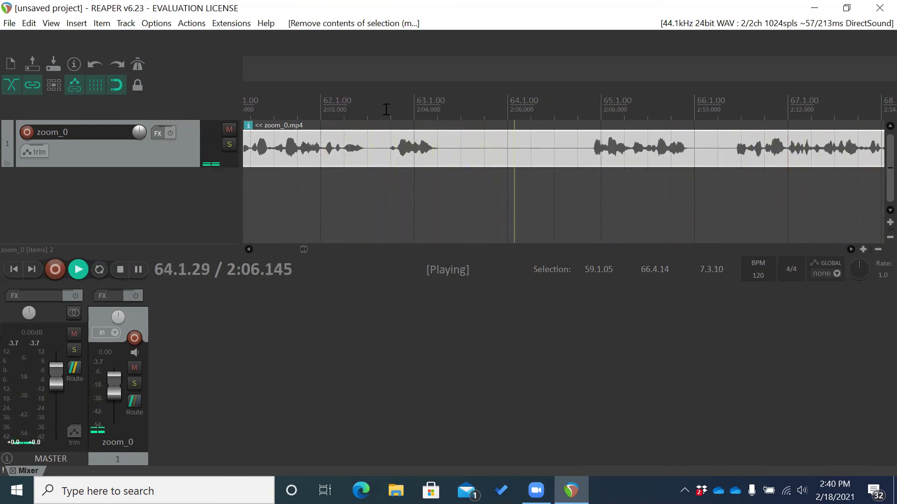
pyautogui.hotkey('ctrl', 'space')
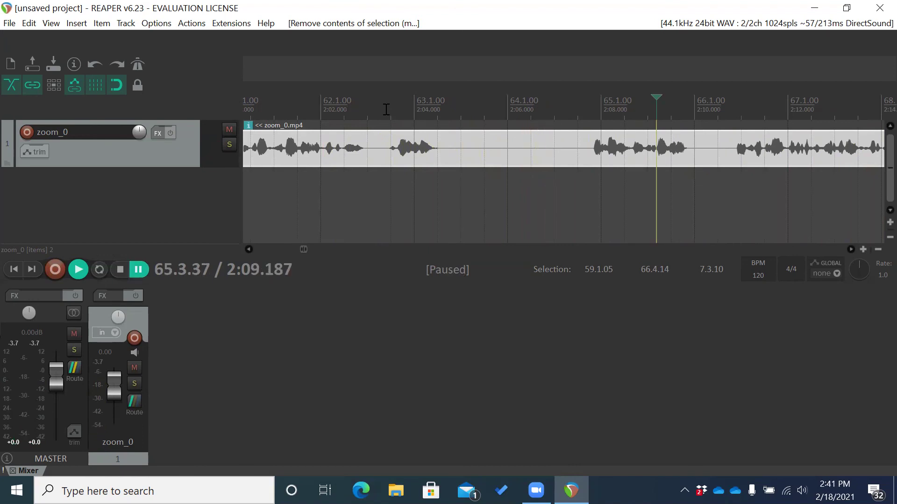